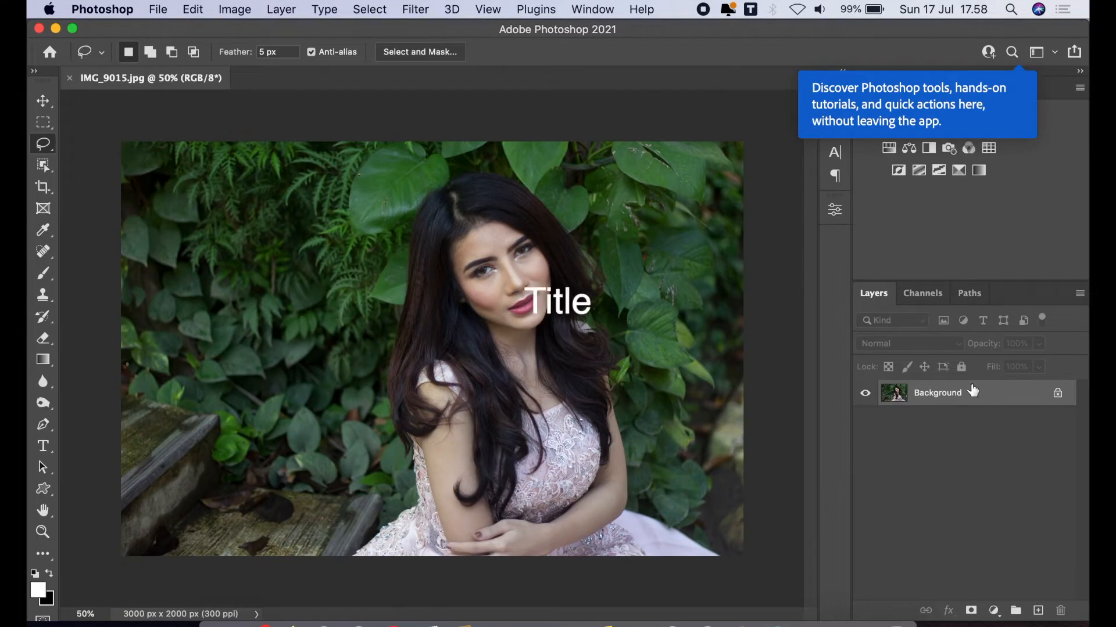
- Duplicate the Background layer and lasso the wooden steps in the lower-left corner of the photo
drag(986, 398, 1039, 609)
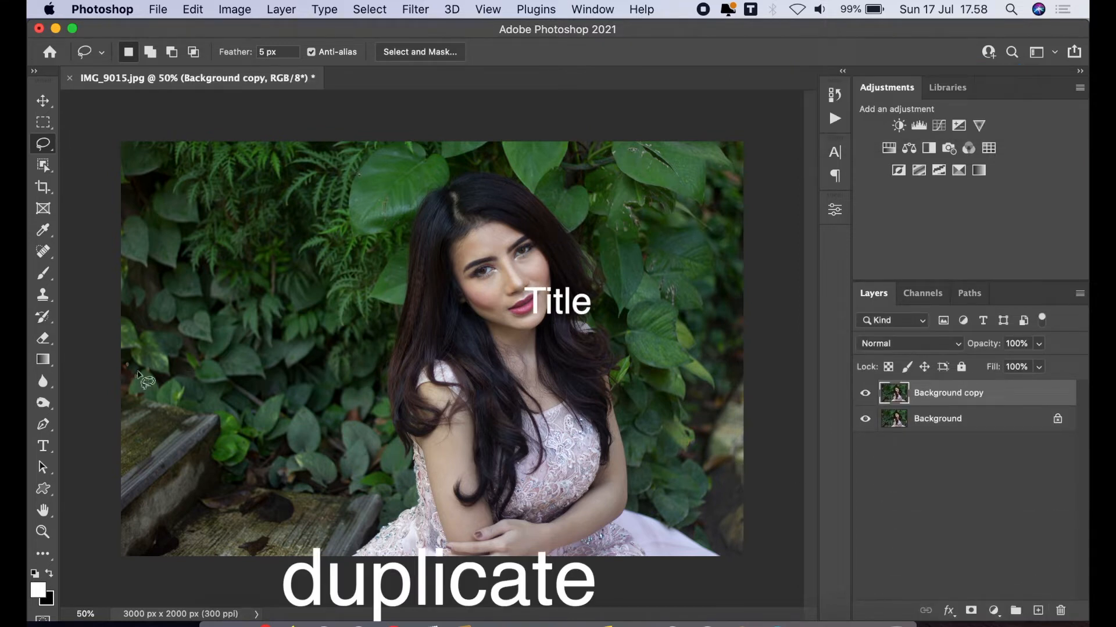
drag(43, 143, 98, 145)
mouse_move(121, 377)
mouse_down()
mouse_move(144, 394)
mouse_move(224, 410)
mouse_move(238, 464)
mouse_move(360, 488)
mouse_move(386, 500)
mouse_move(384, 519)
mouse_move(351, 562)
mouse_move(134, 578)
mouse_move(79, 558)
mouse_move(70, 427)
mouse_move(81, 383)
mouse_up()
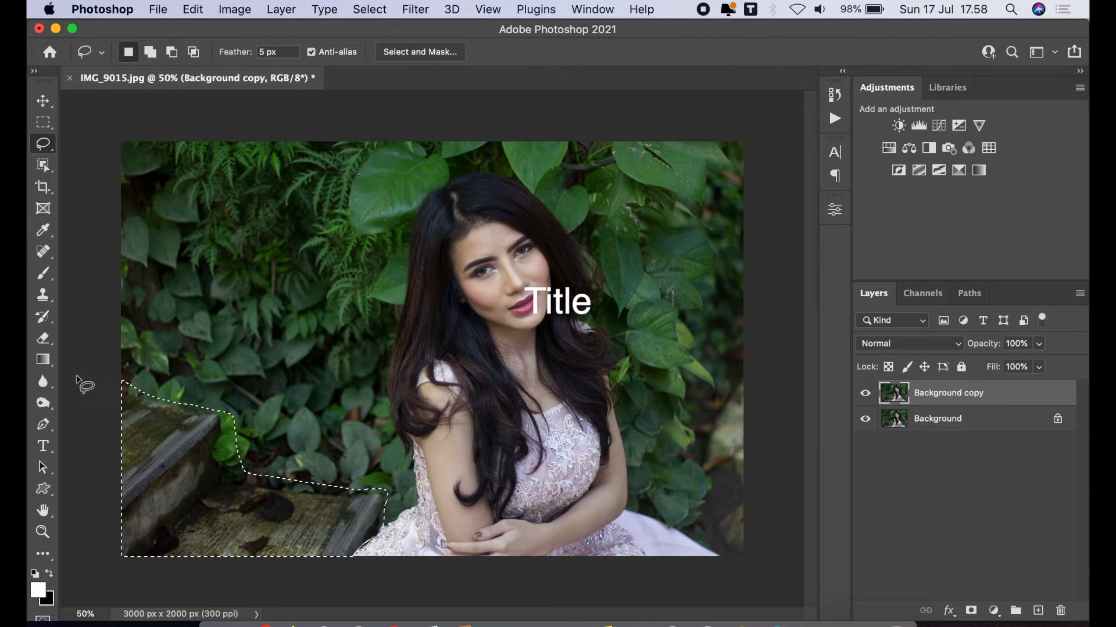
- Replace the selected wooden steps with Content-Aware Fill output to a new layer, and deselect the area
click(235, 10)
mouse_move(177, 12)
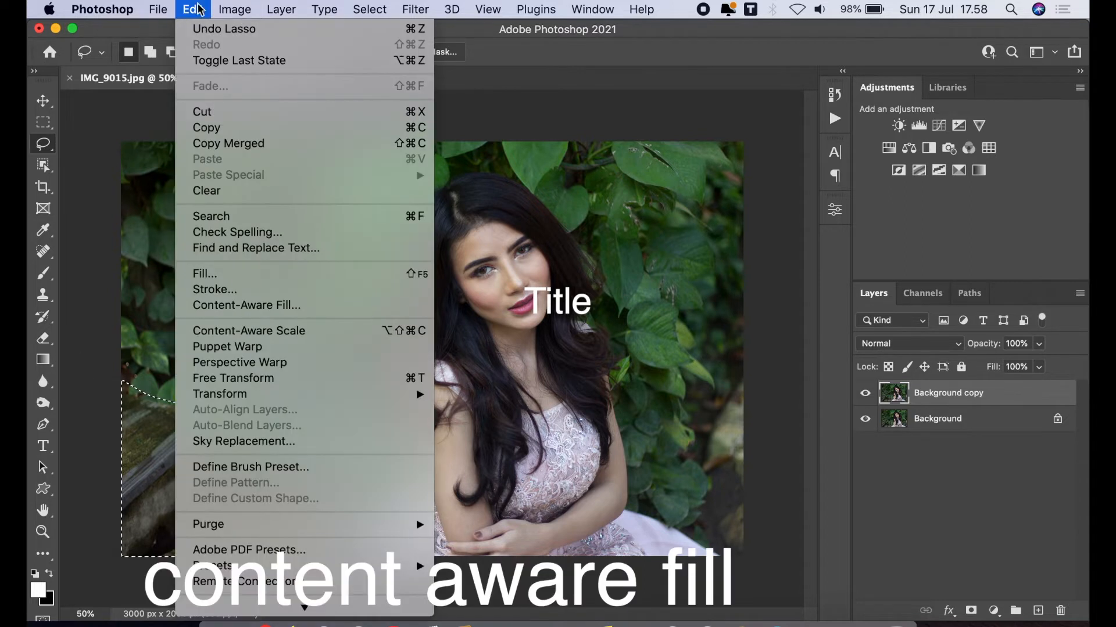
click(254, 305)
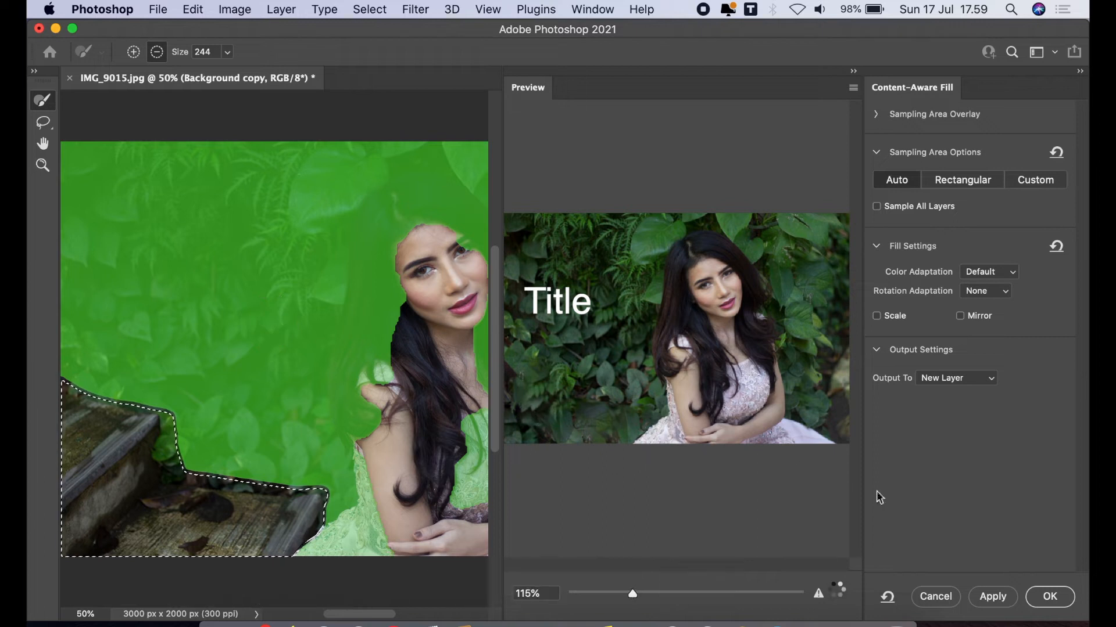
click(1047, 596)
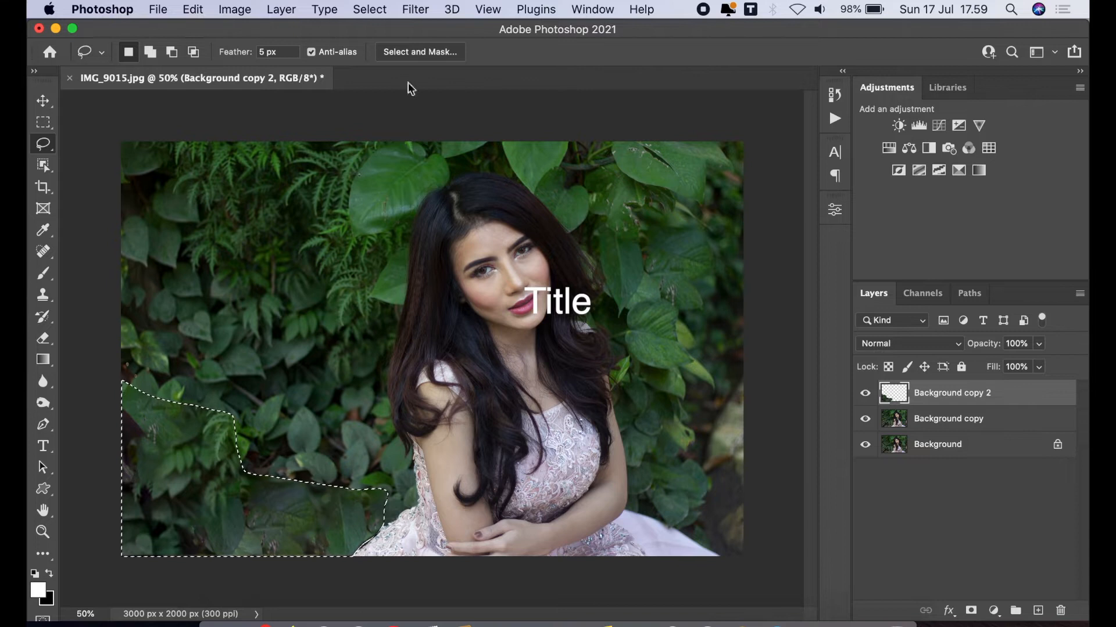
click(388, 11)
click(392, 43)
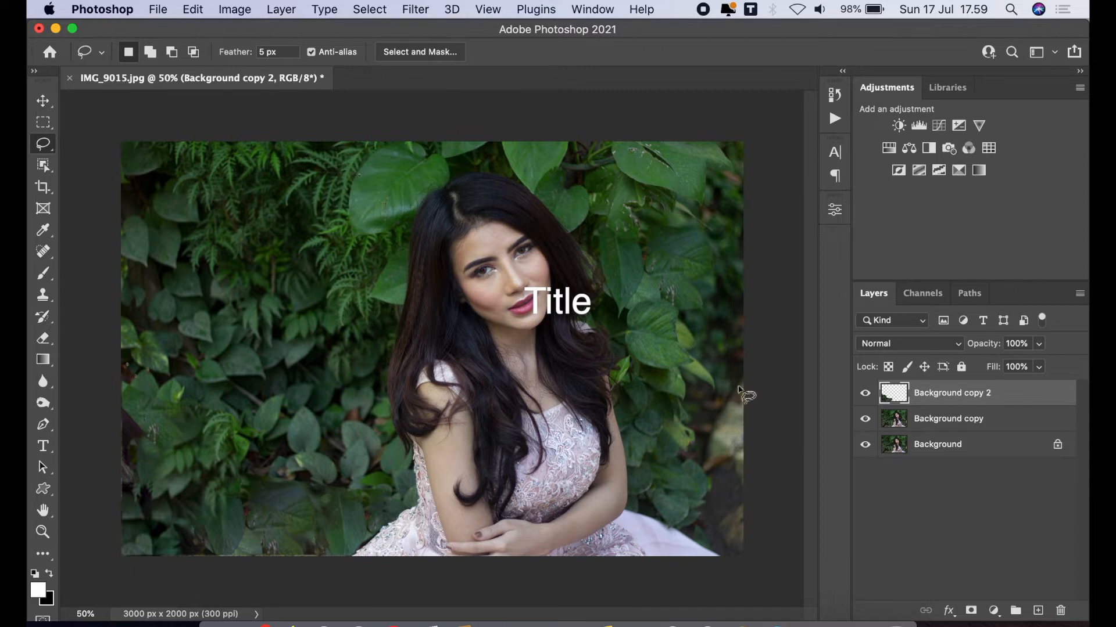
- Compare the photo with and without the fill layer, and merge that layer down into Background copy
click(866, 393)
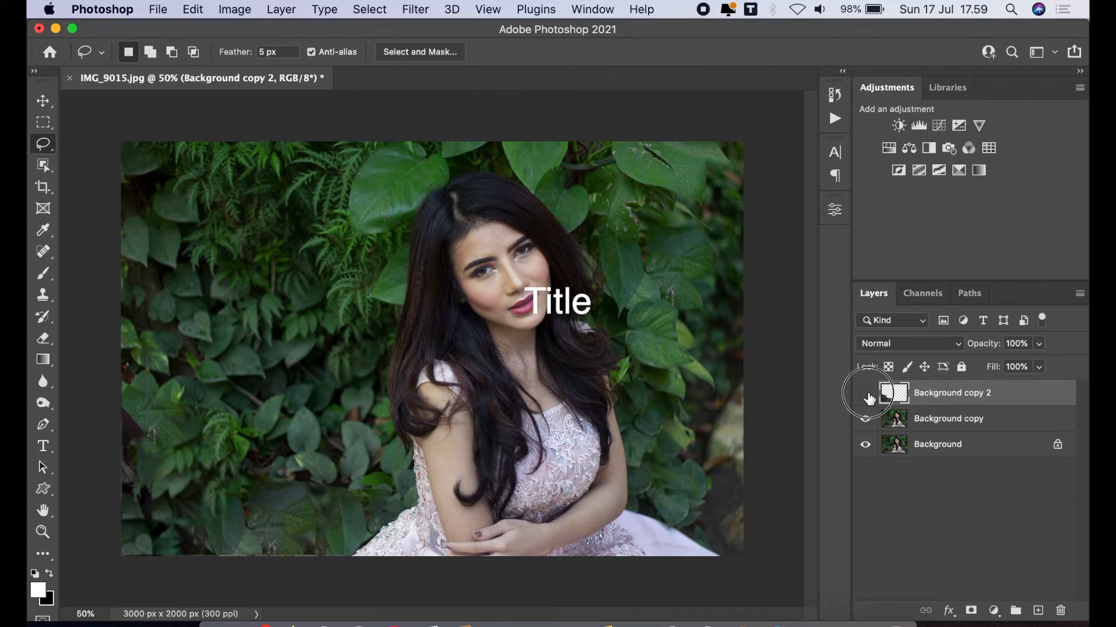
click(865, 393)
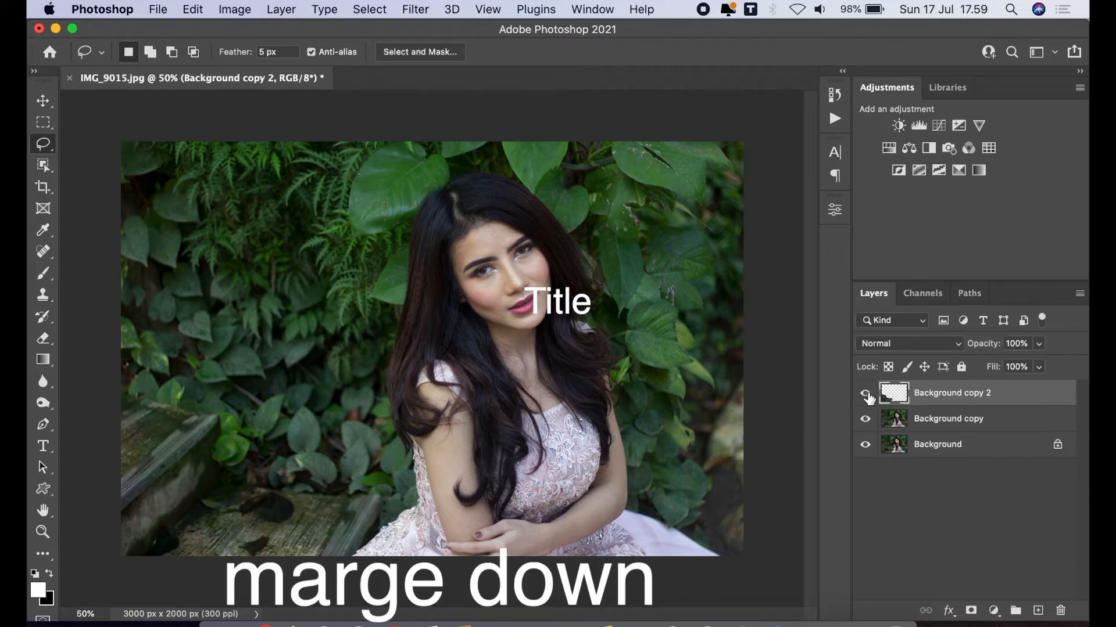
right_click(930, 403)
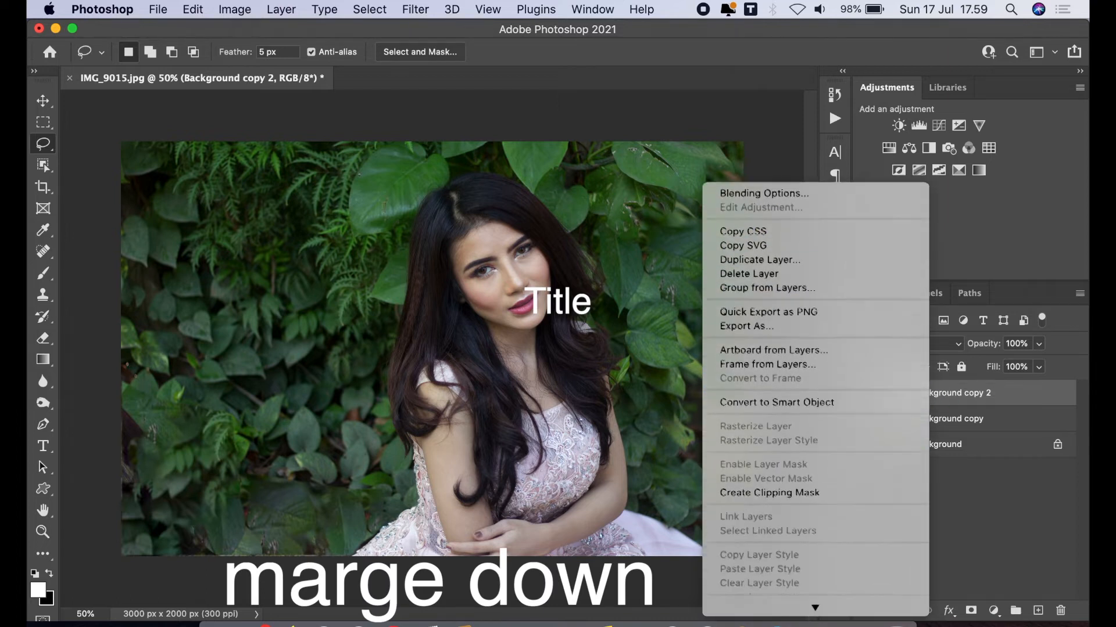
scroll(755, 441, down, 5)
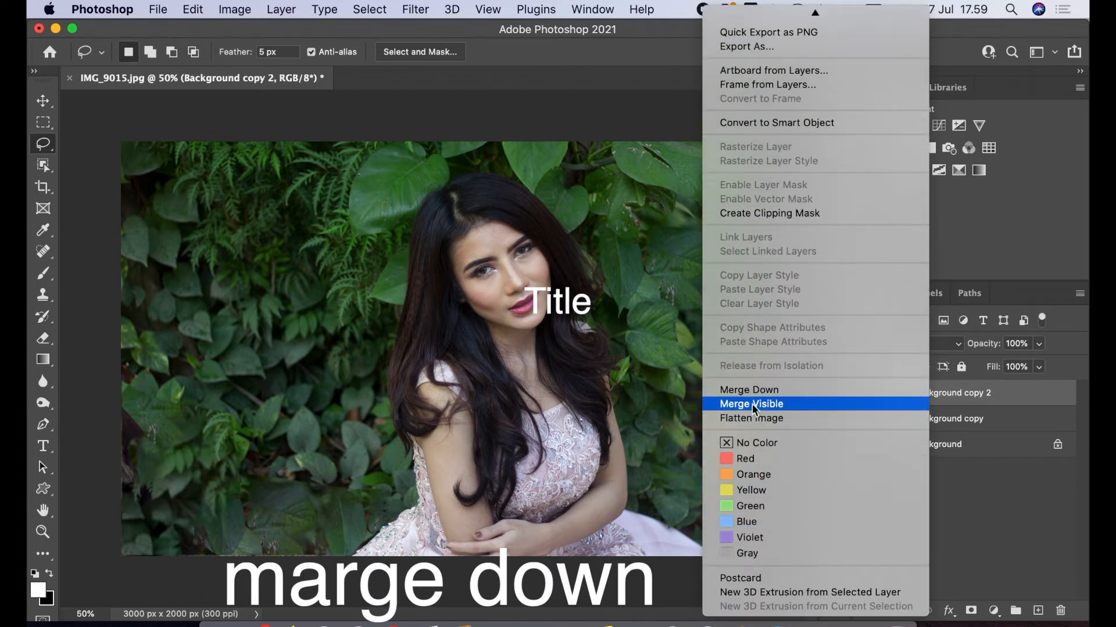
click(753, 390)
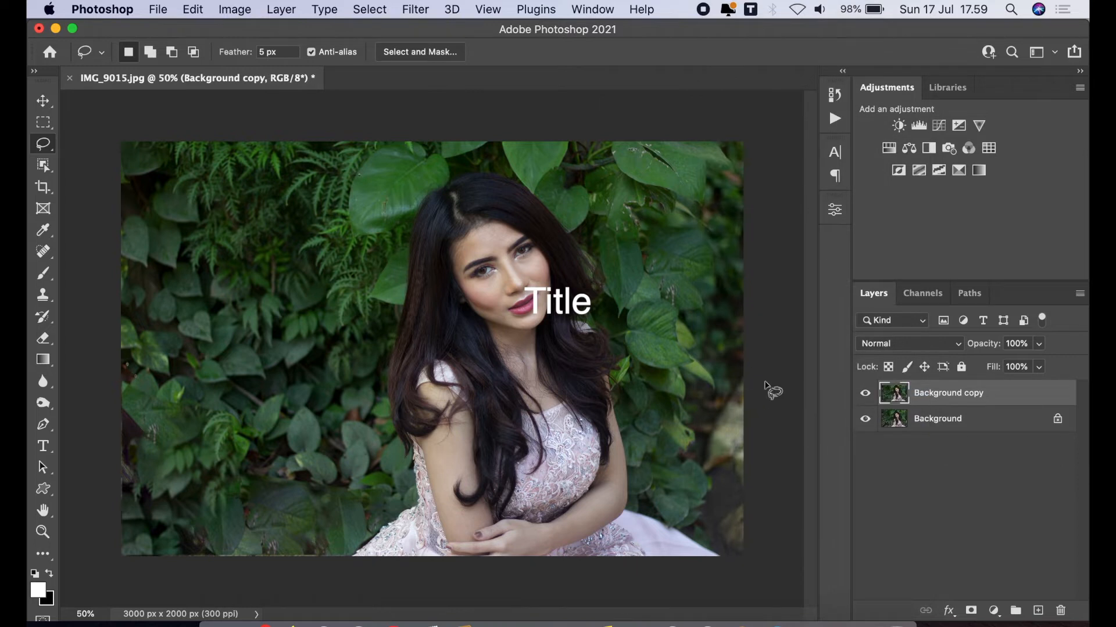
- Duplicate the merged Background copy layer and open the duplicate in the Camera Raw Filter
click(44, 101)
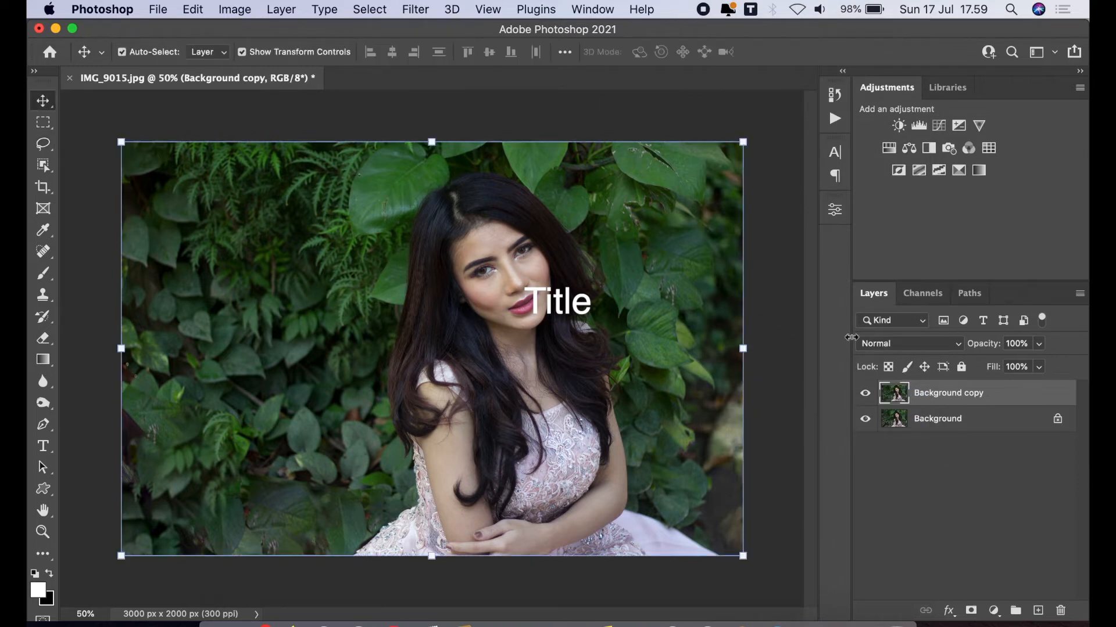
drag(972, 397, 1038, 610)
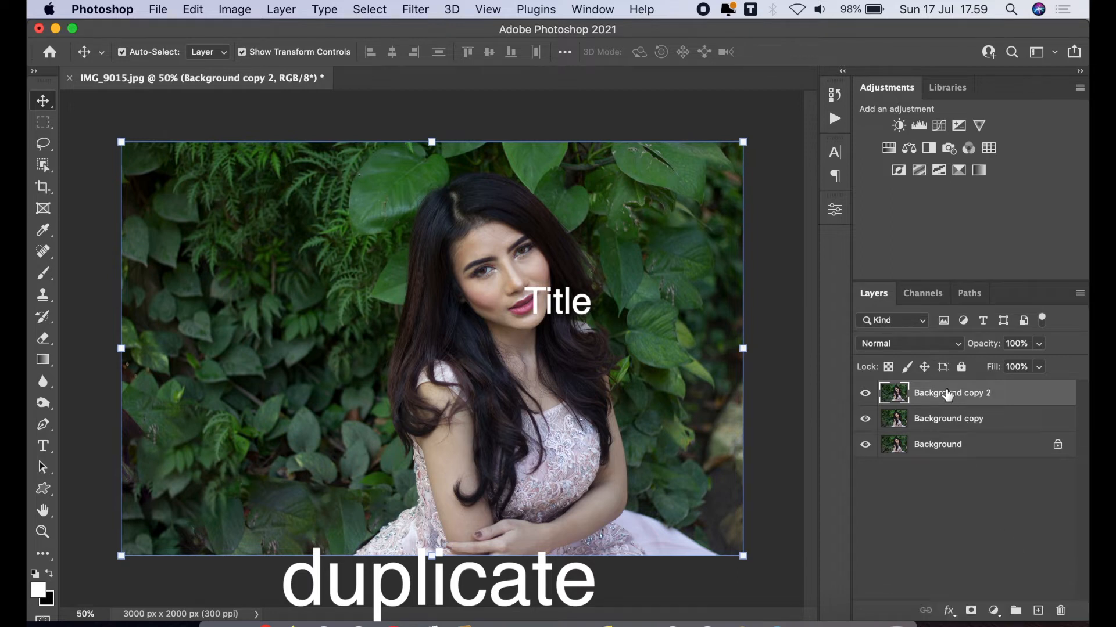
click(415, 10)
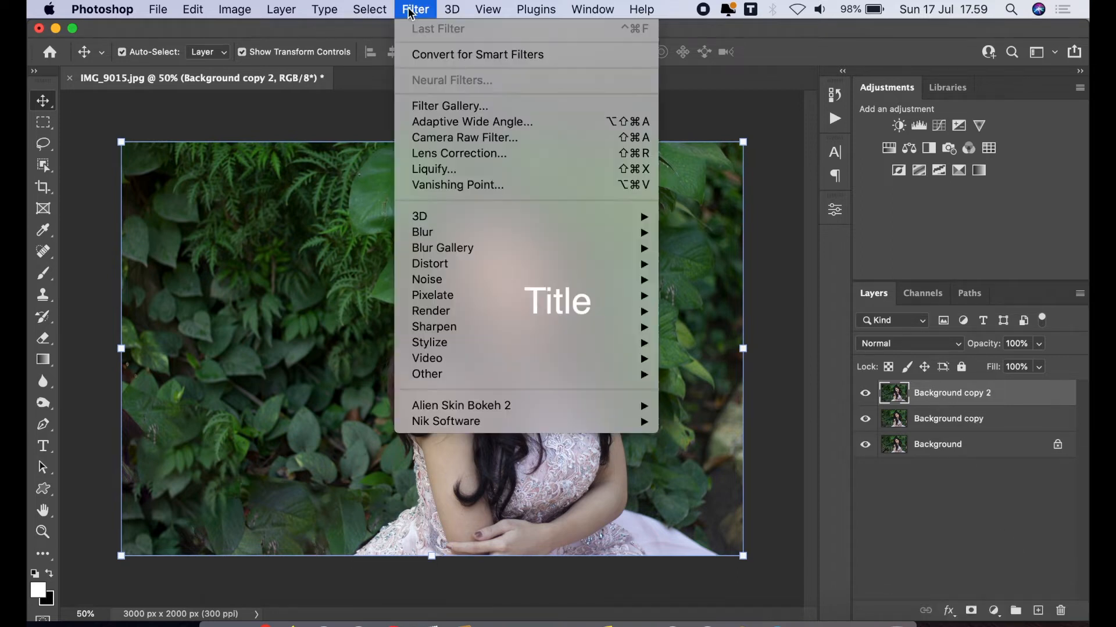
click(468, 143)
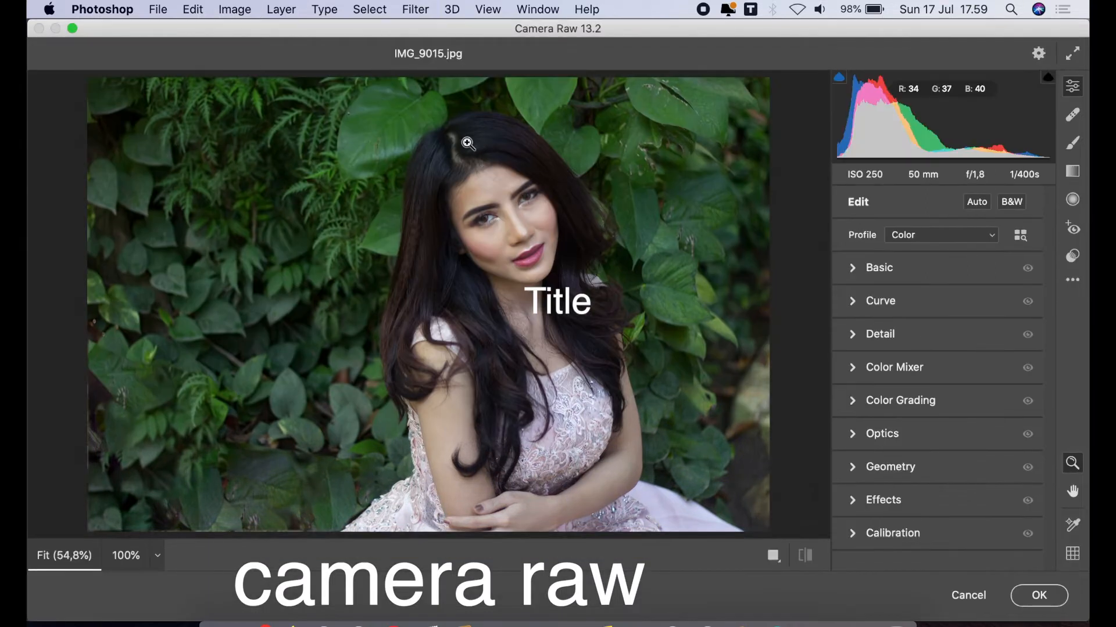
- In the Basic adjustments, set Highlights to -32, Contrast +10, Shadows +15, Blacks -10, Vibrance +15 and Saturation +10
click(854, 270)
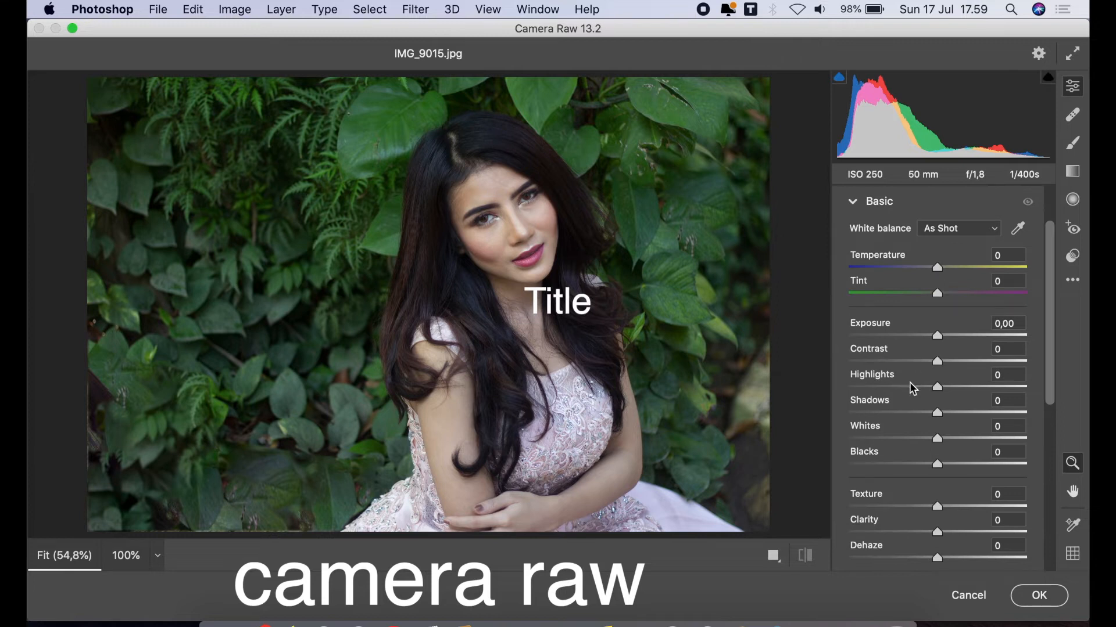
click(911, 387)
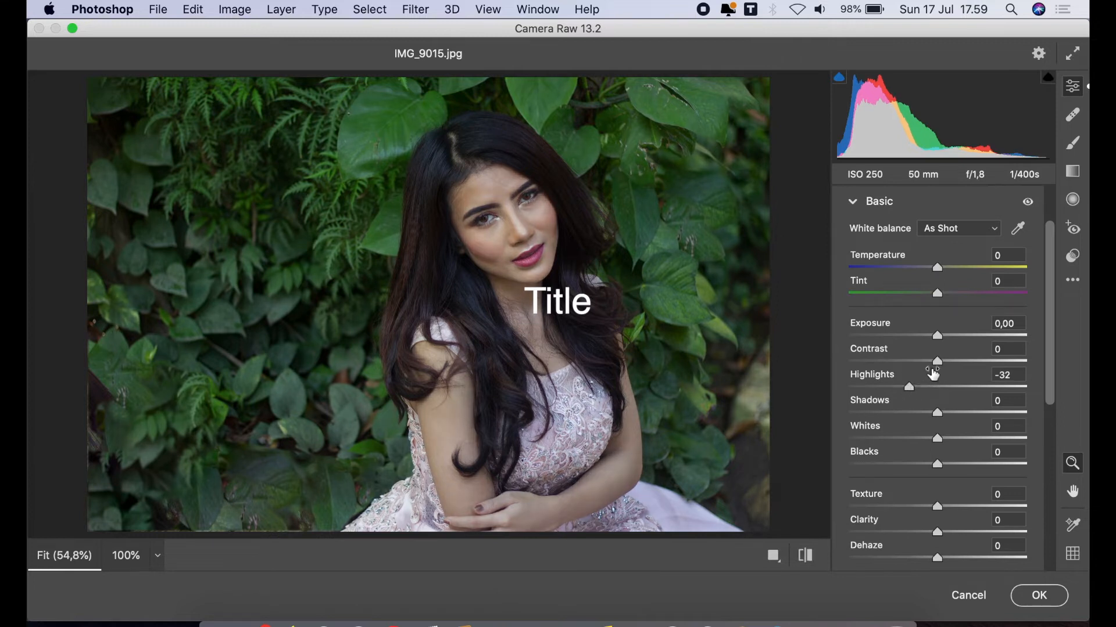
drag(943, 362, 951, 368)
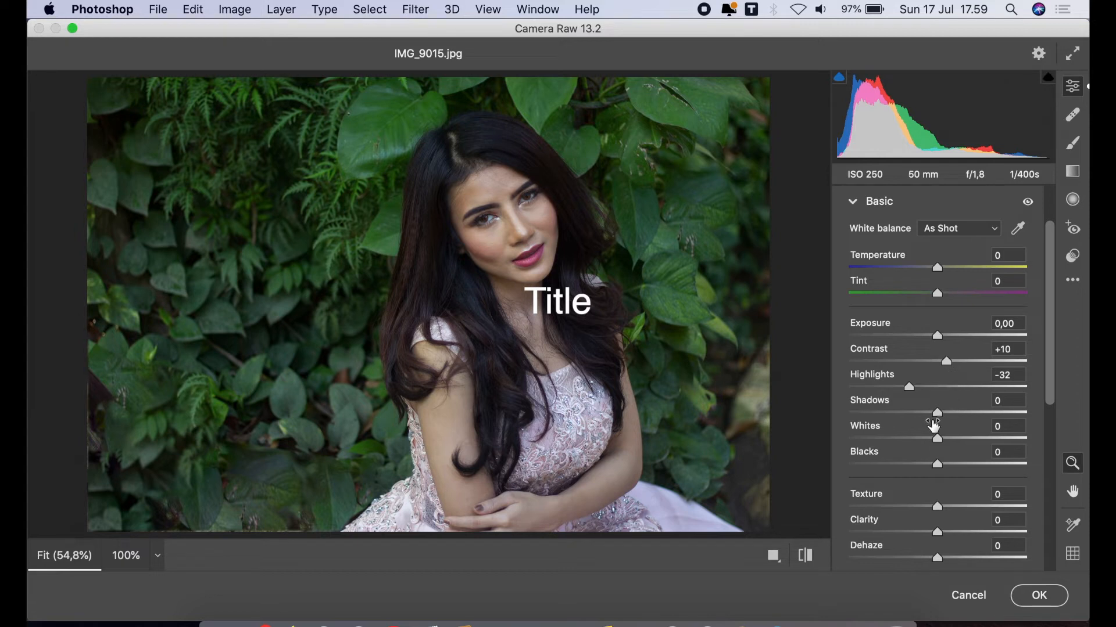
click(952, 412)
drag(953, 415, 952, 416)
drag(937, 470, 929, 468)
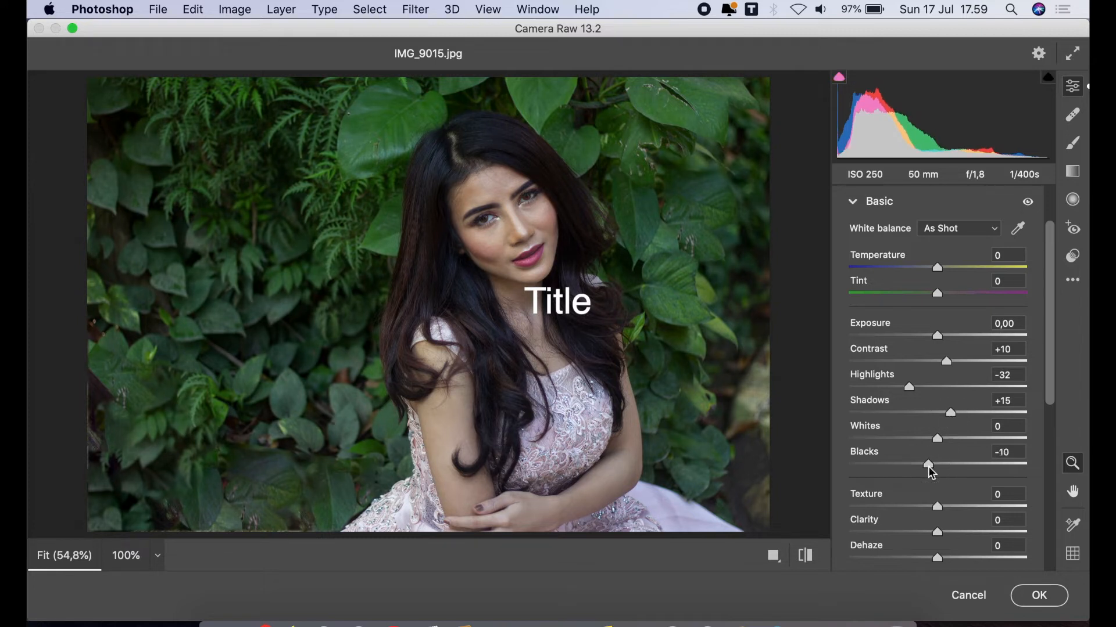
drag(1050, 329, 1044, 416)
drag(949, 426, 950, 451)
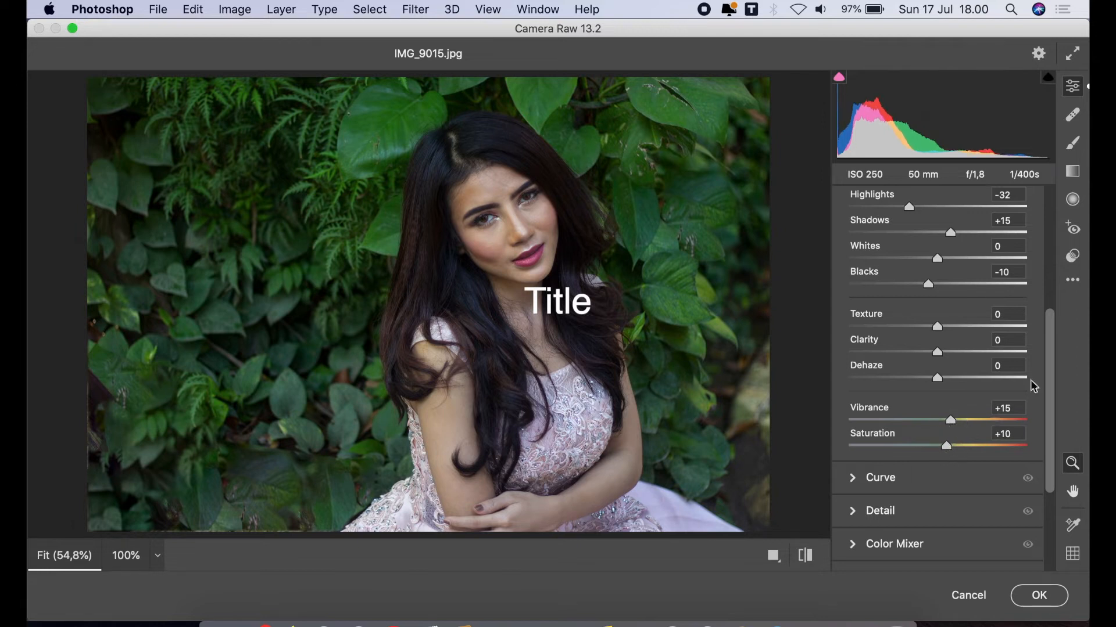
drag(1059, 333, 1065, 256)
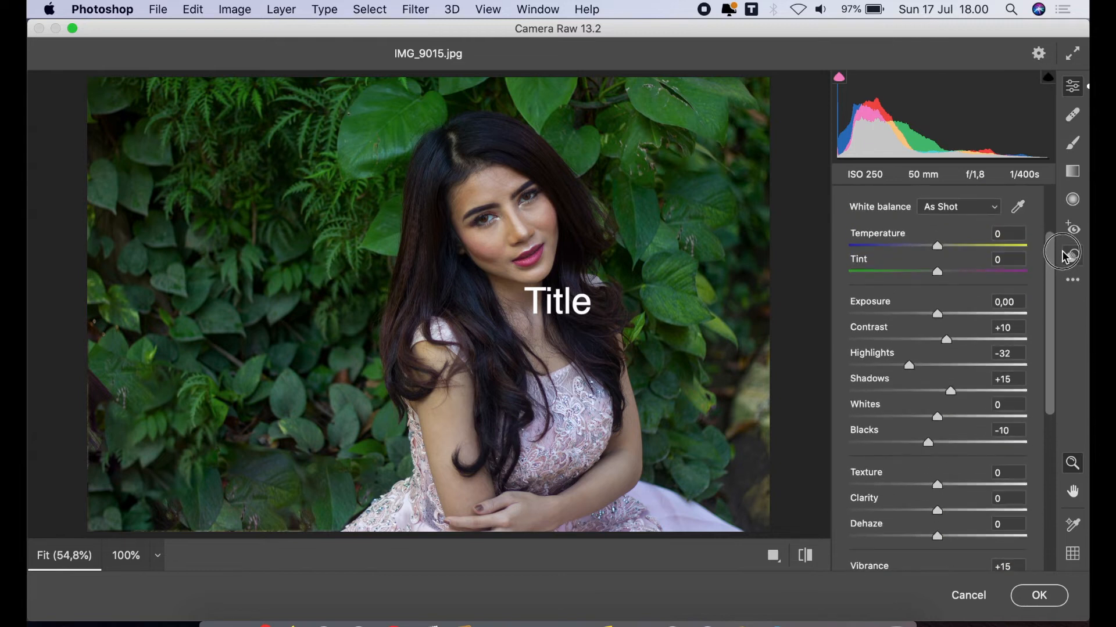
click(1073, 256)
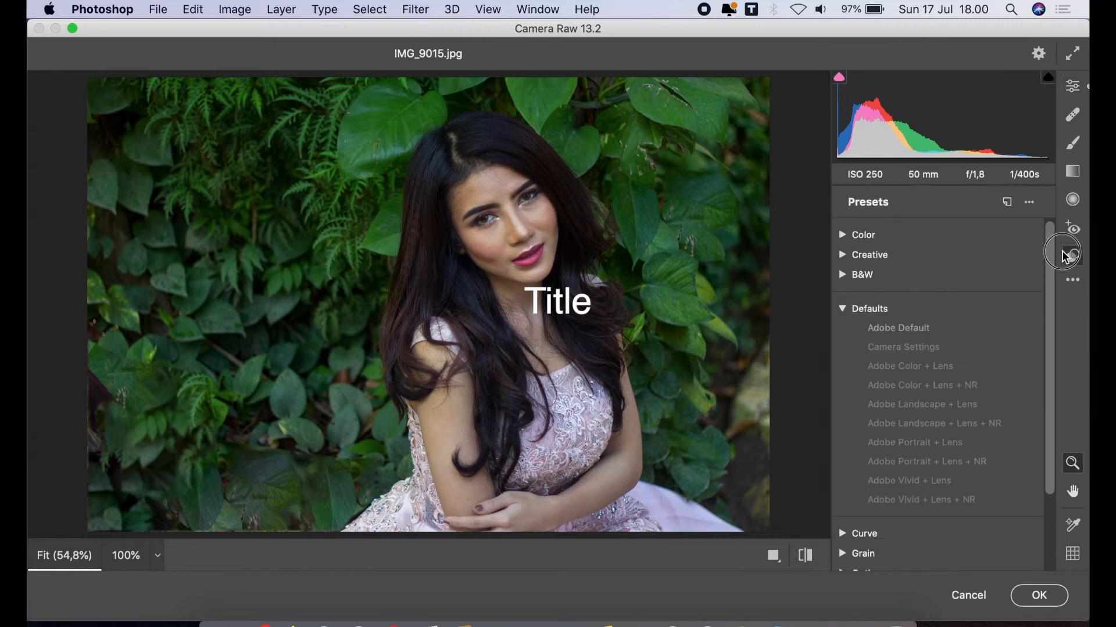
click(843, 309)
click(1073, 86)
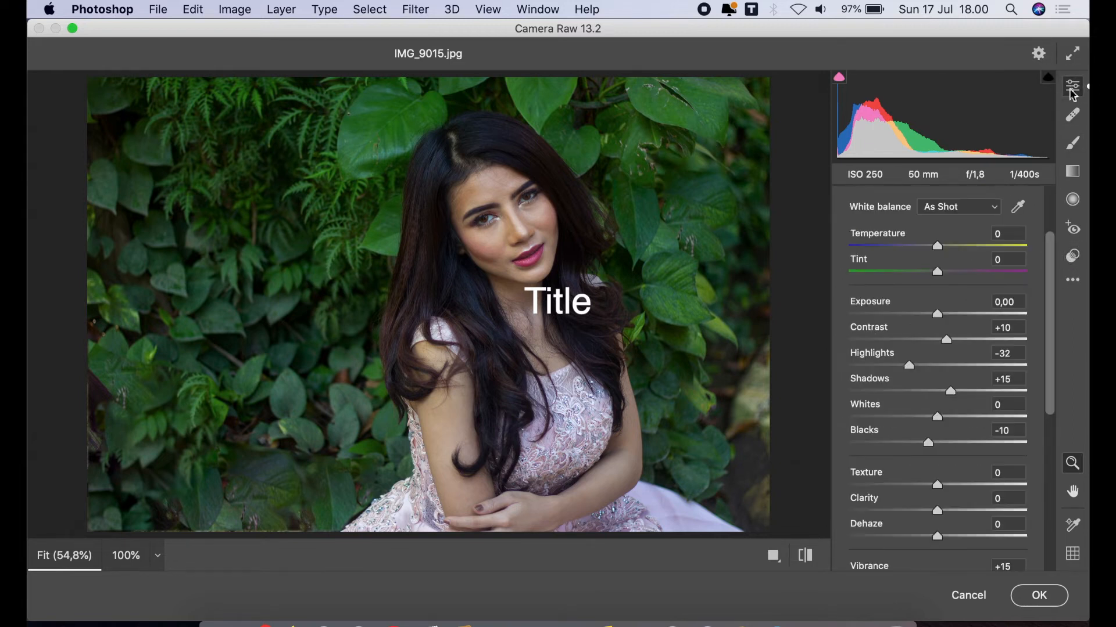
- Brighten the midtones by adding a point to the tone curve with input 128 and output 138
scroll(1048, 219, up, 3)
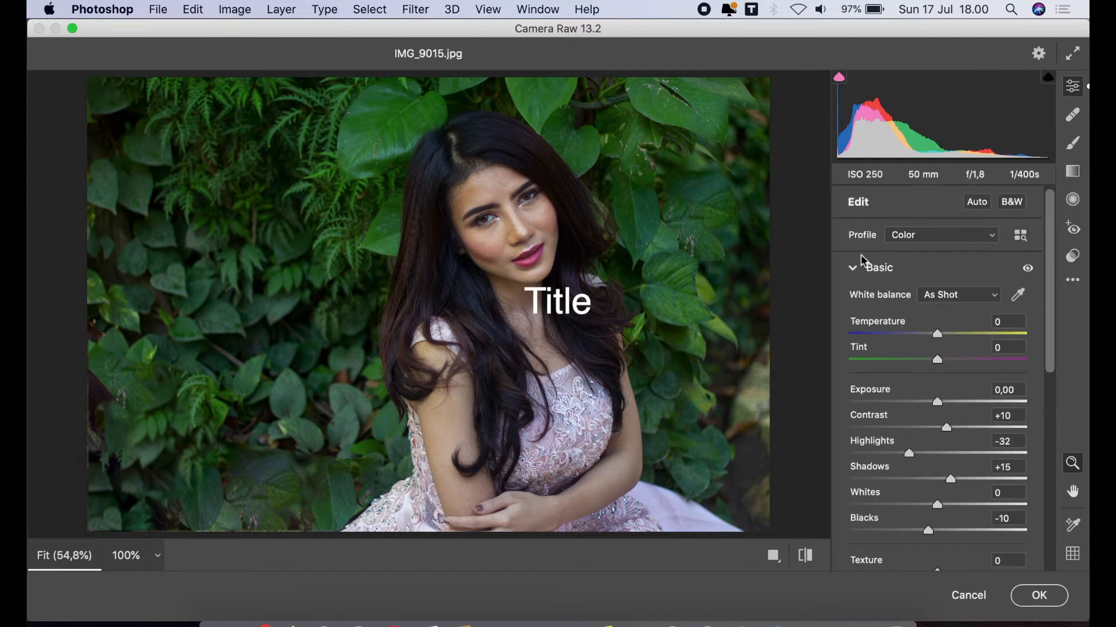
click(852, 268)
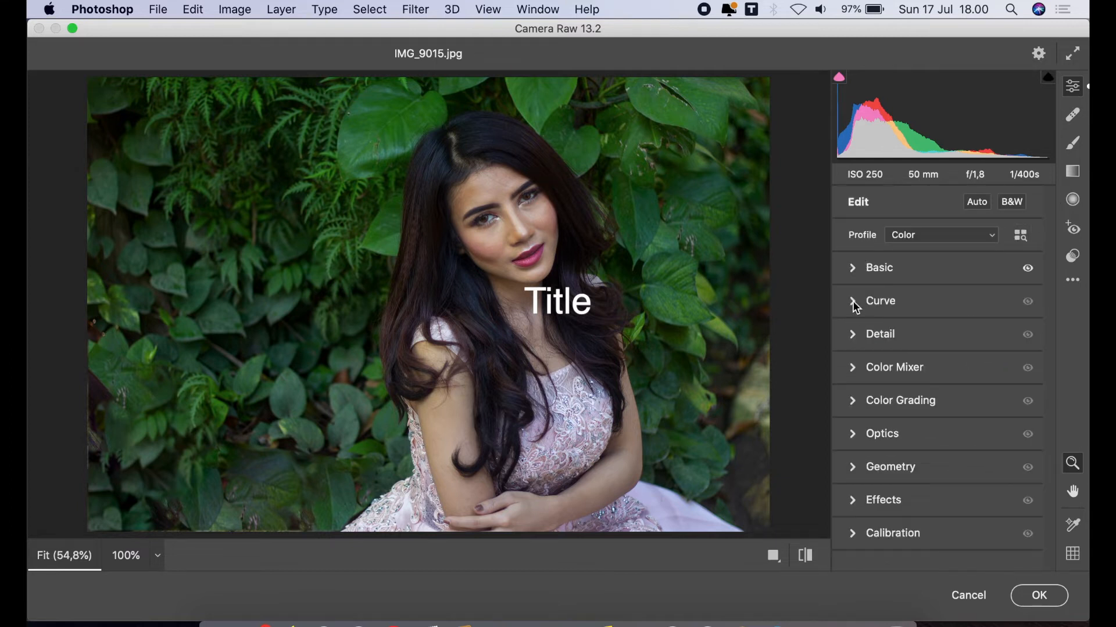
click(853, 301)
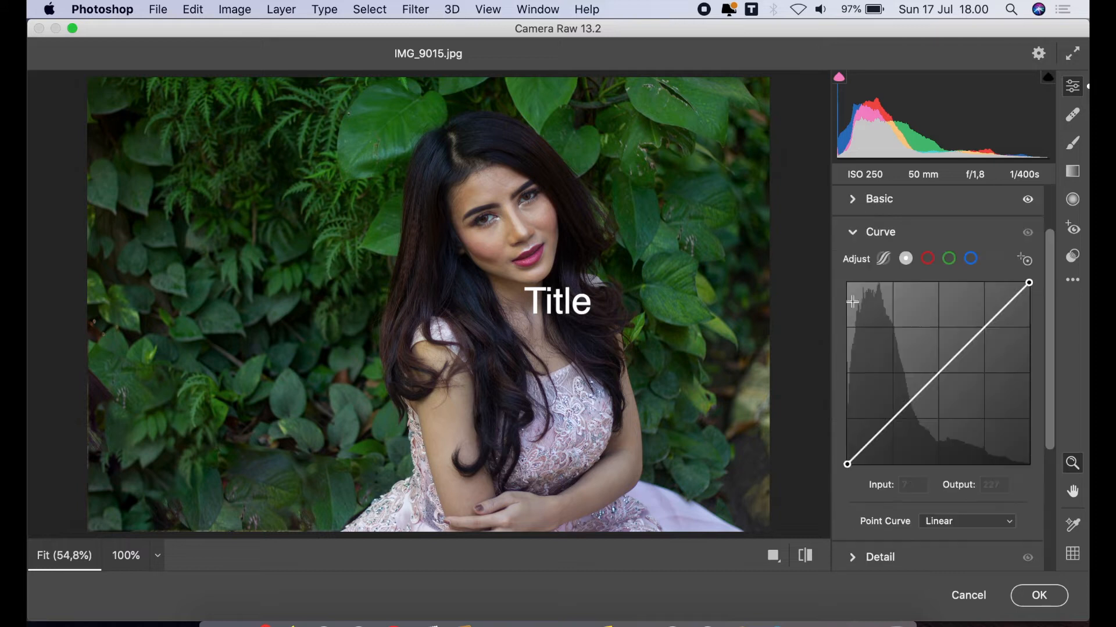
click(940, 370)
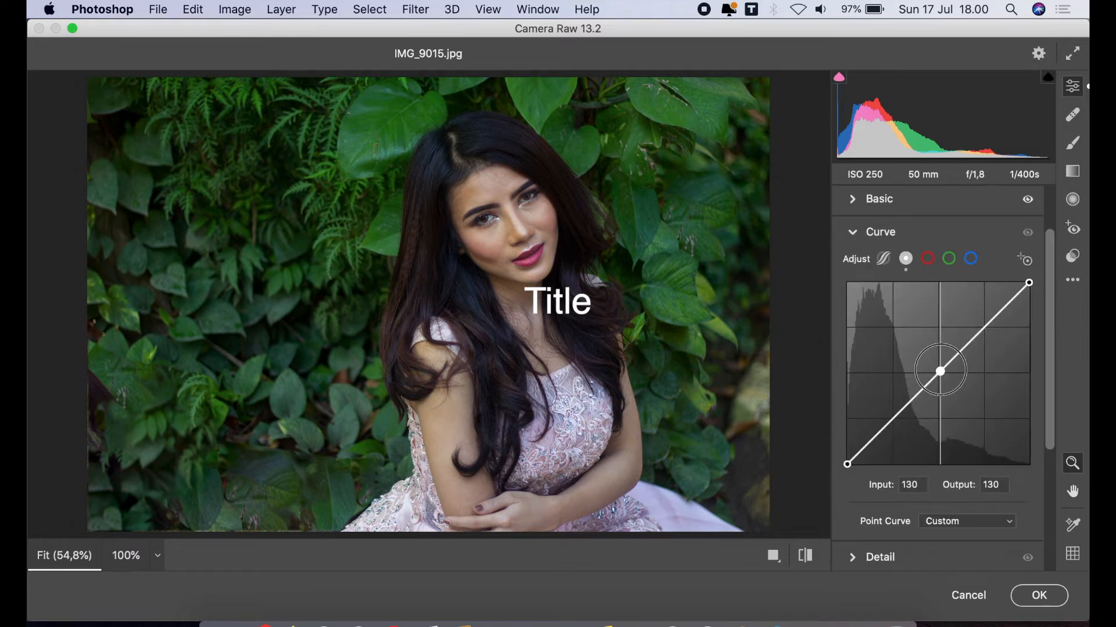
drag(940, 369, 938, 364)
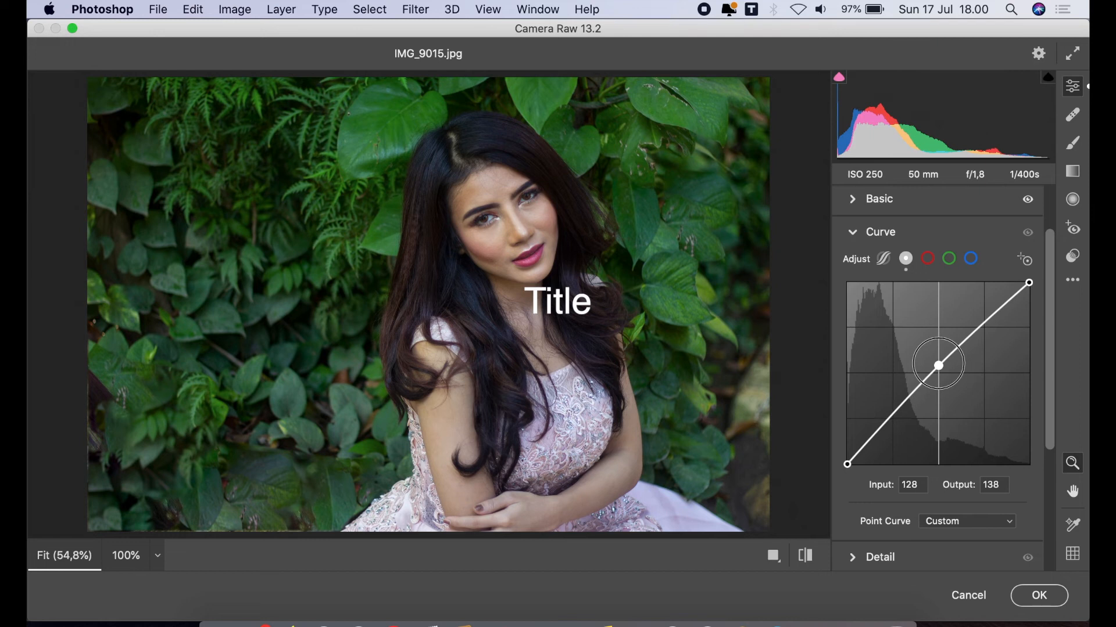
click(862, 234)
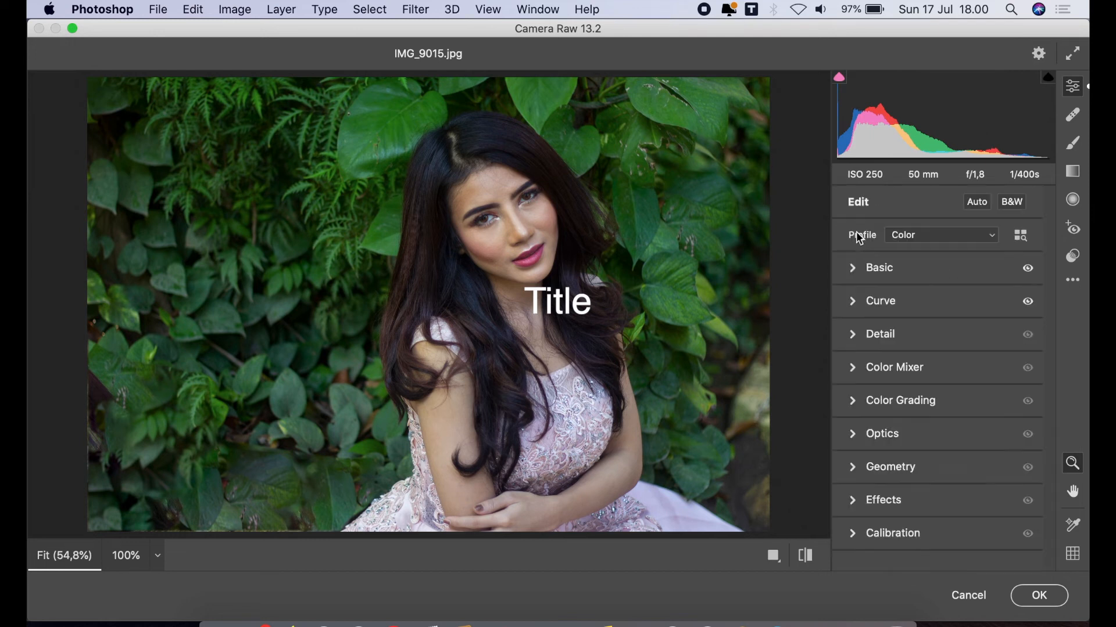
- In the Color Mixer, set the hue of Greens to +15, Yellows to -10 and Aquas to +25
click(855, 369)
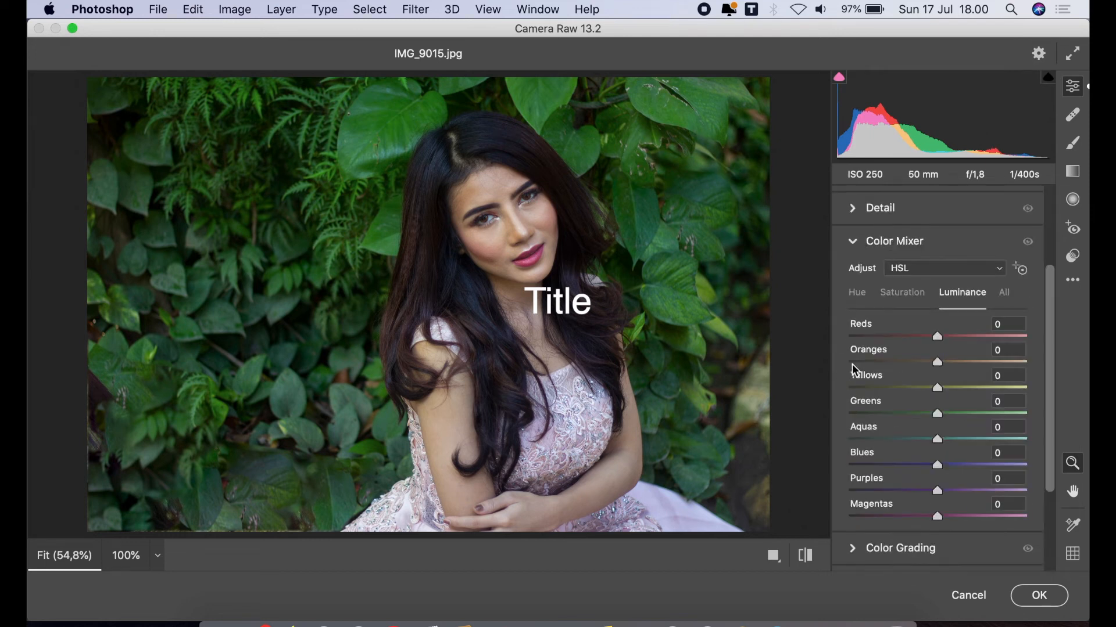
click(862, 294)
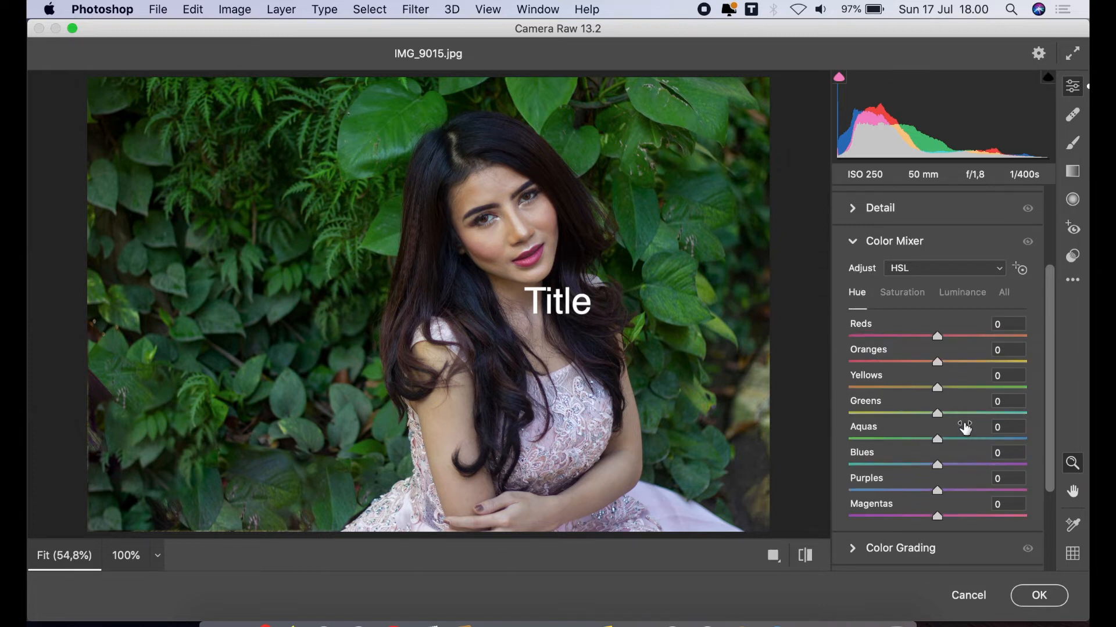
drag(962, 419, 947, 429)
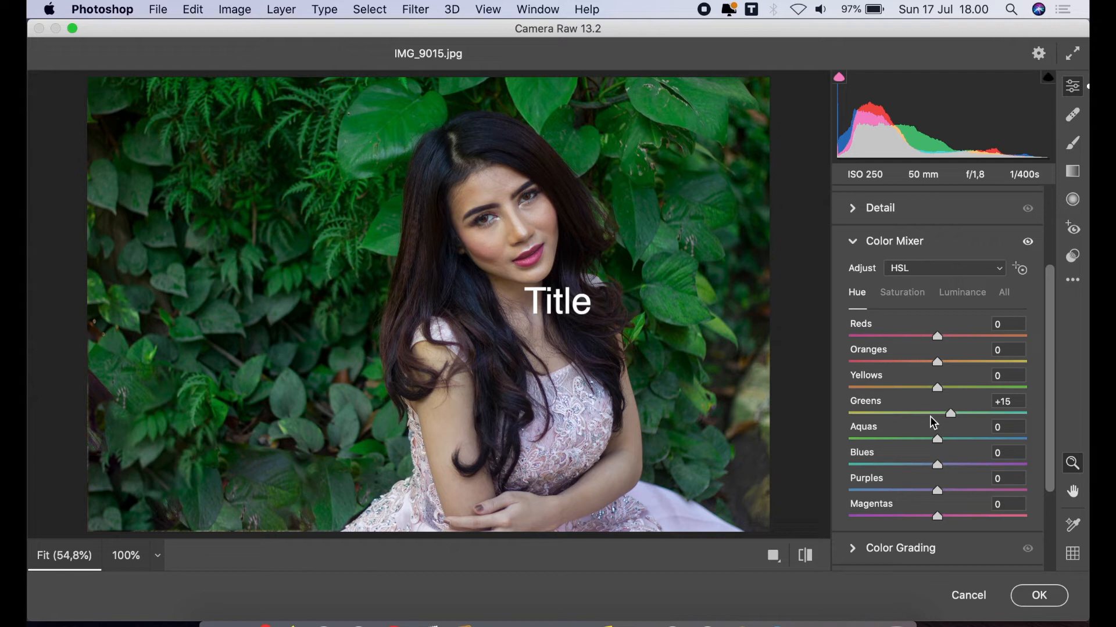
drag(930, 390, 962, 475)
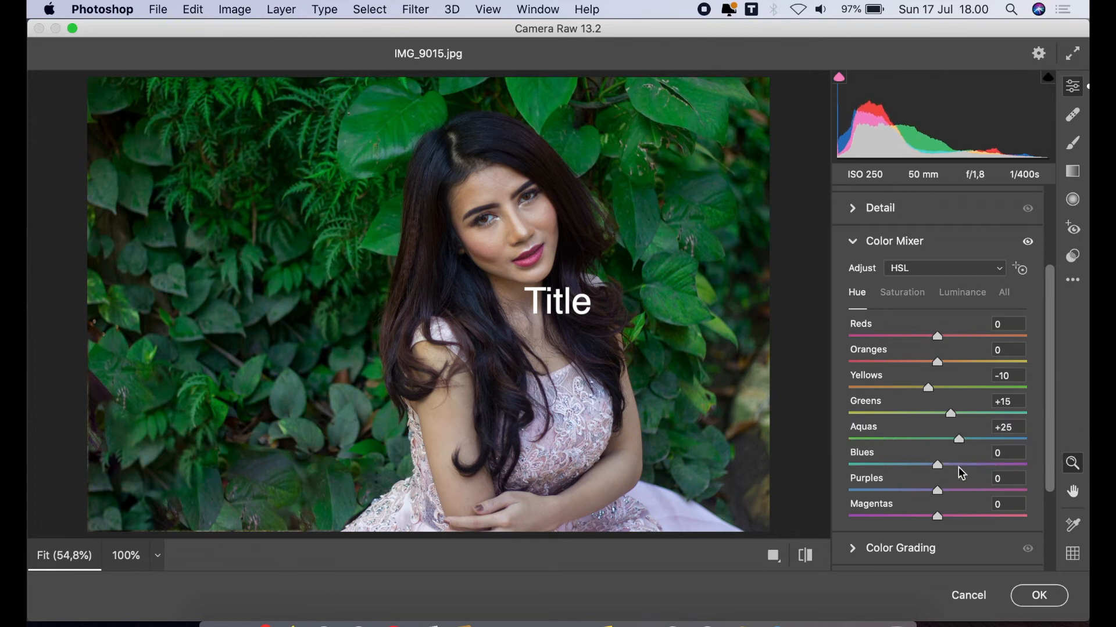
- Set the saturation of Yellows to +15 in the Color Mixer
click(913, 300)
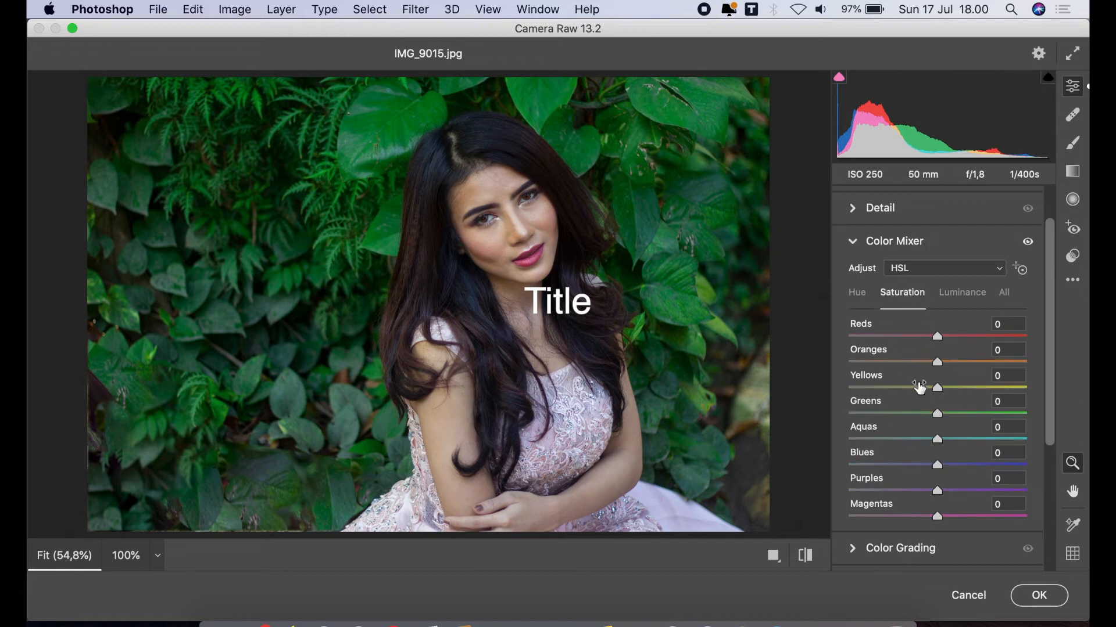
drag(947, 388, 952, 390)
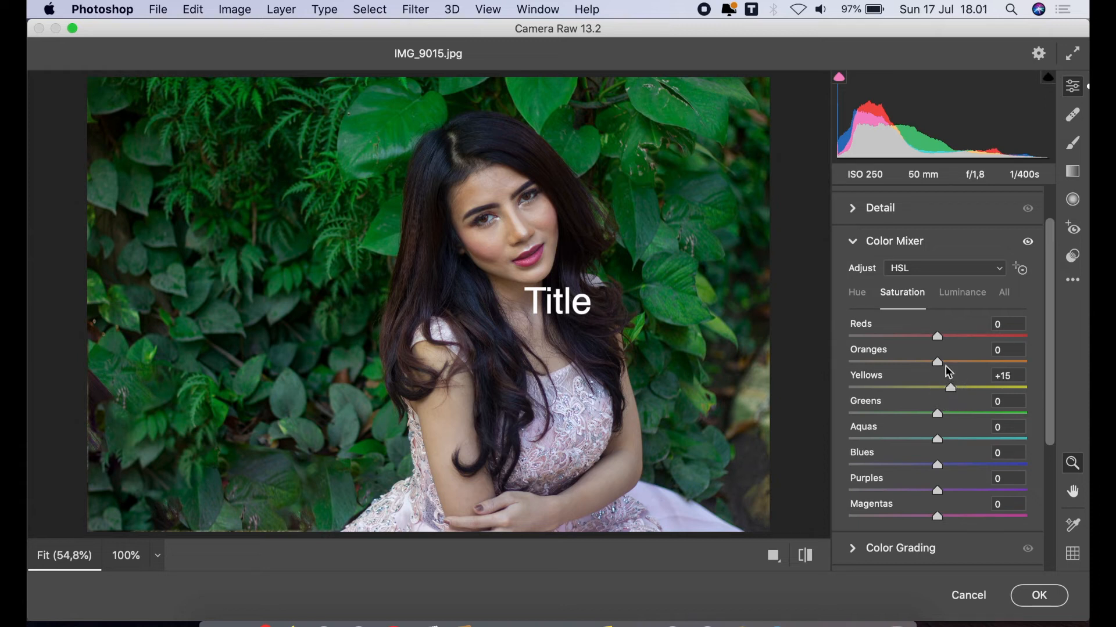
- Set the luminance of Oranges to +30 in the Color Mixer
click(963, 294)
drag(959, 359, 963, 363)
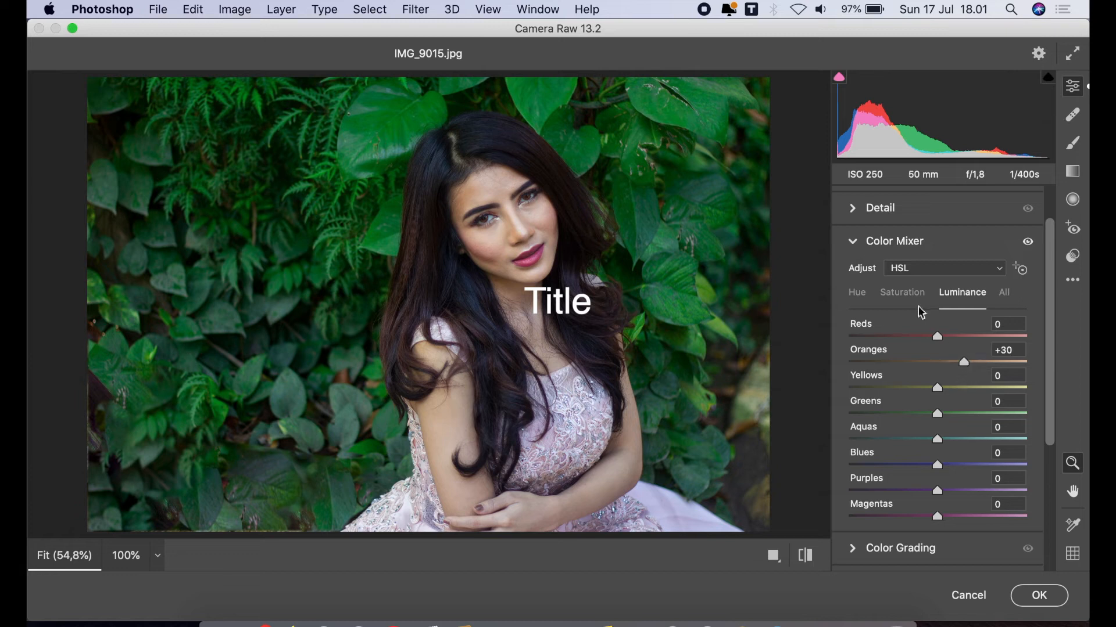
click(855, 244)
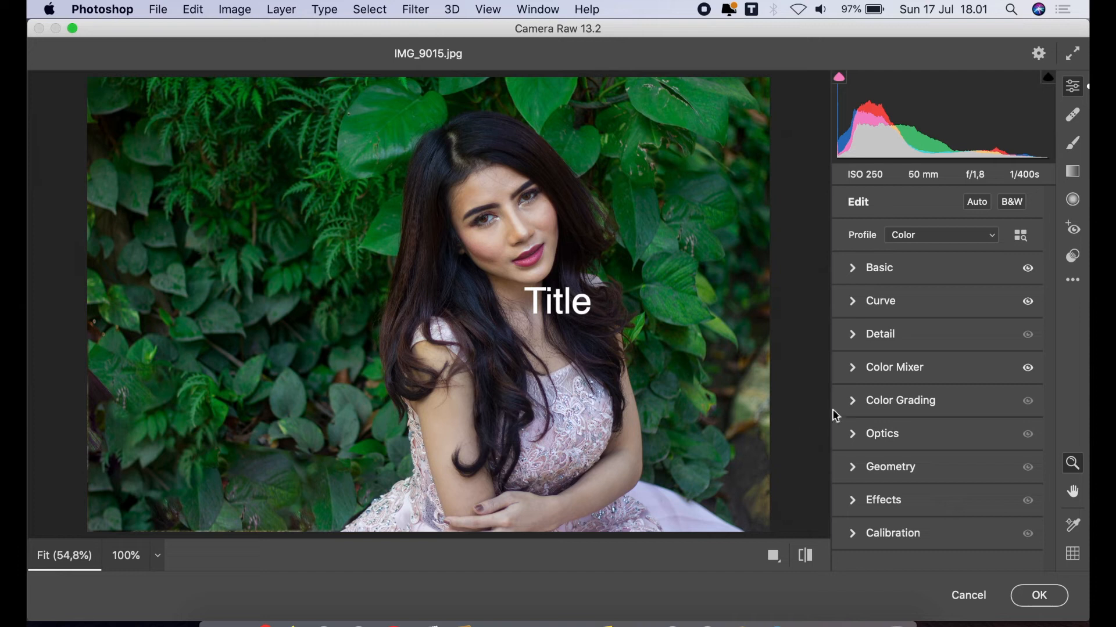
- In the Optics adjustments, darken the photo's edges by setting Vignette to -60
click(854, 435)
click(905, 278)
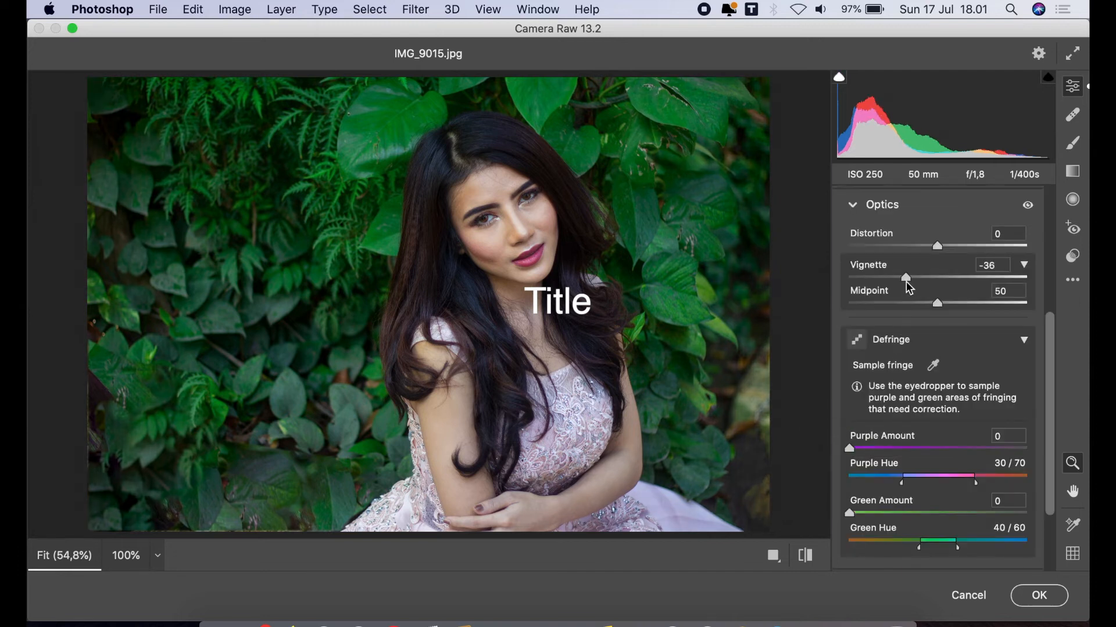
click(883, 282)
drag(883, 285, 884, 283)
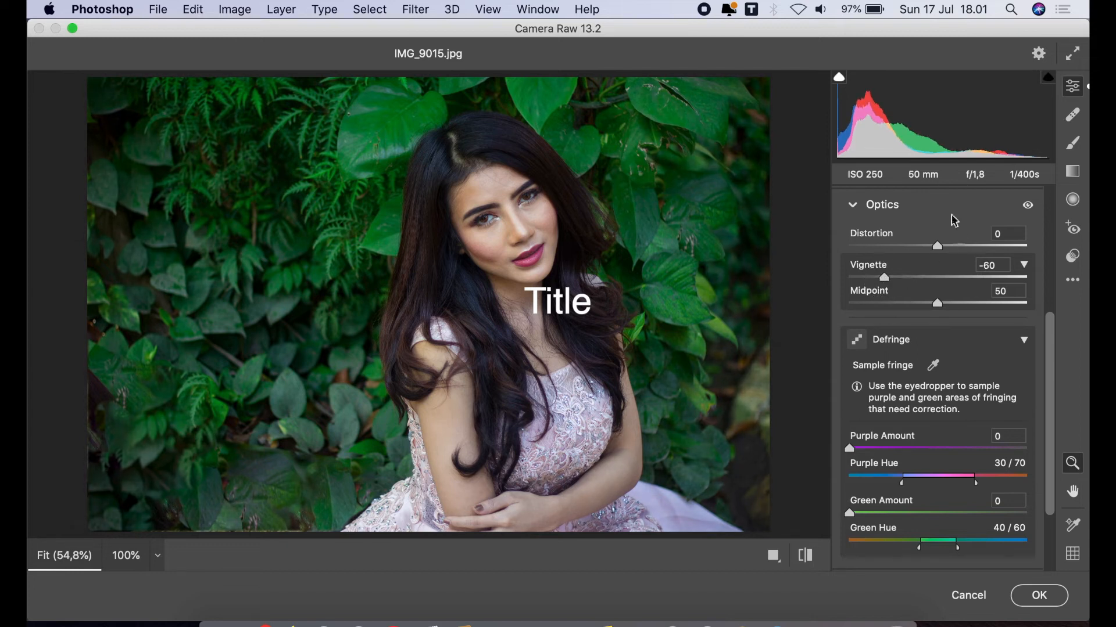
click(853, 207)
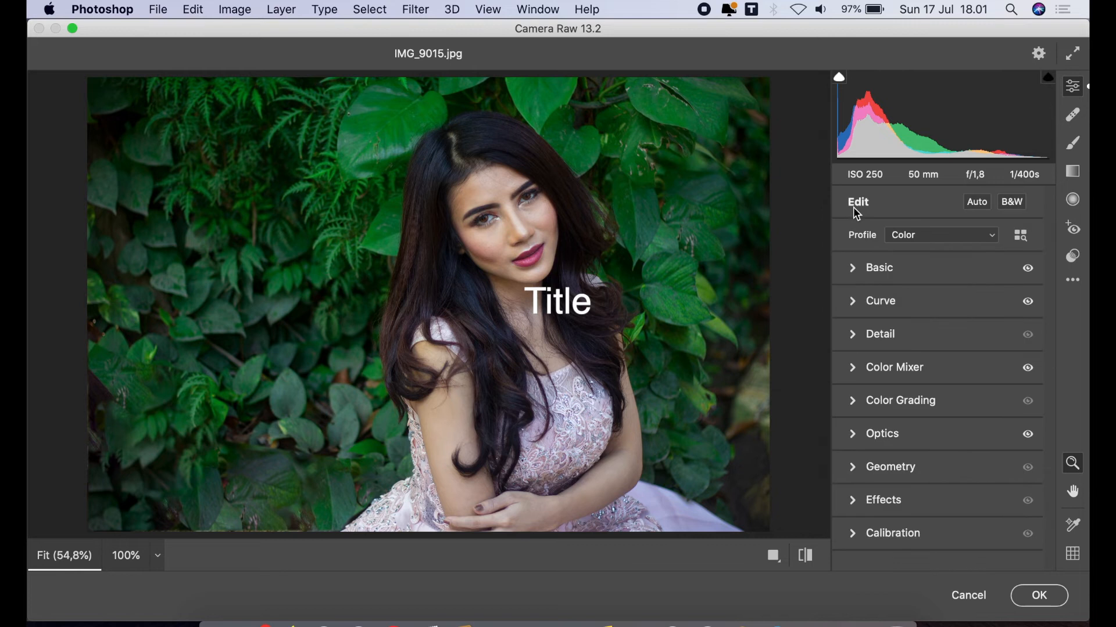
- Compare the photo before and after the color grading and apply the Camera Raw adjustments to the layer
click(804, 555)
click(805, 555)
click(1040, 597)
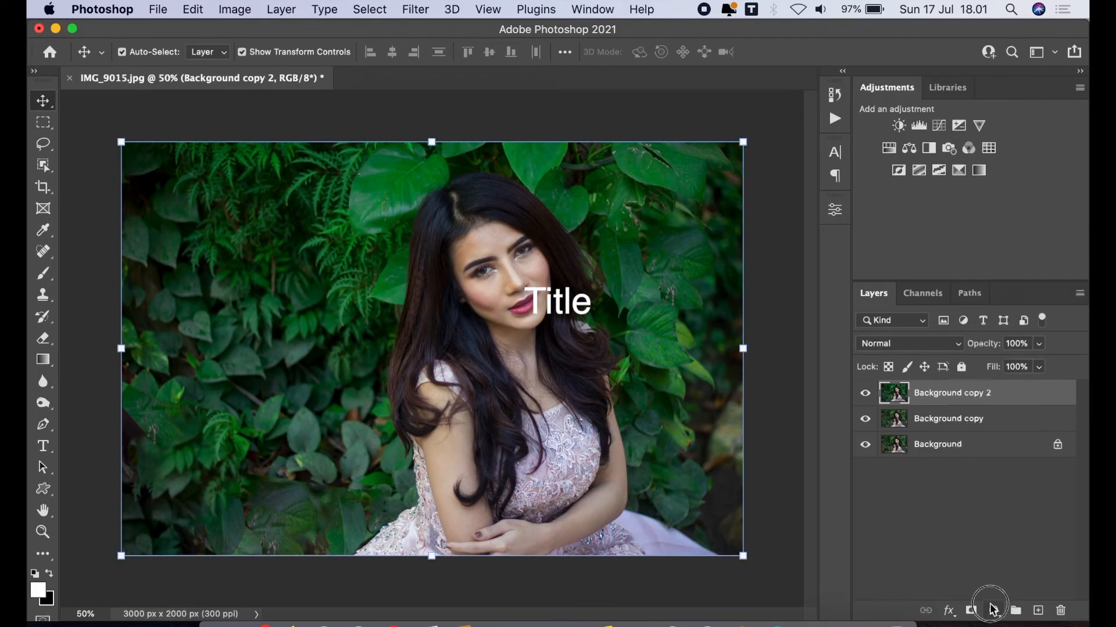
- Add a Brightness/Contrast adjustment layer above the graded photo with Brightness set to 4
click(993, 611)
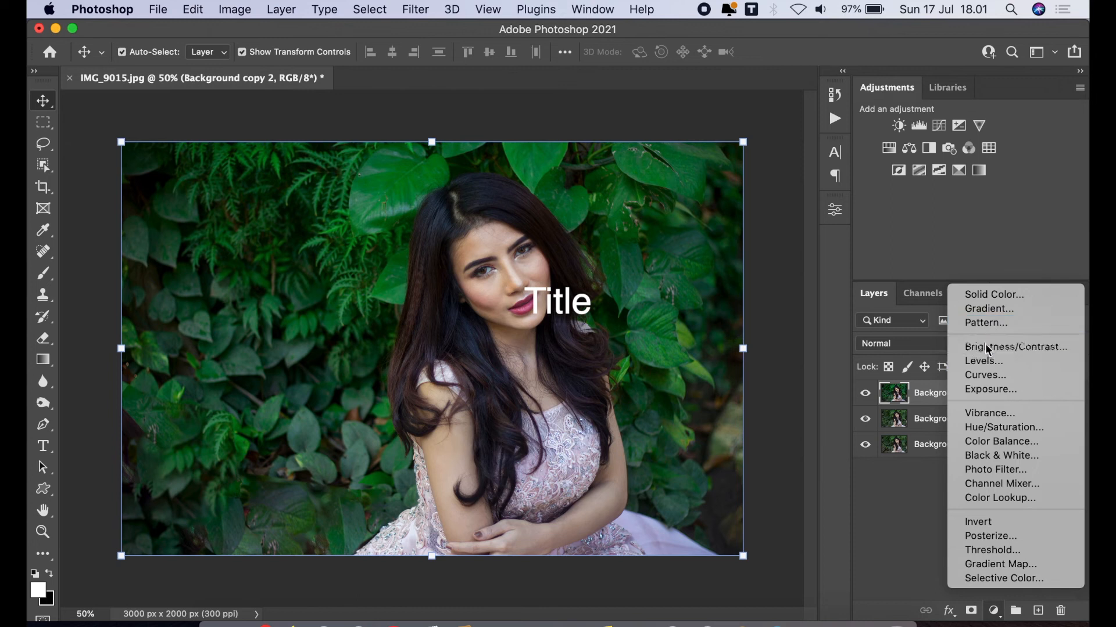
click(989, 347)
drag(702, 304, 696, 308)
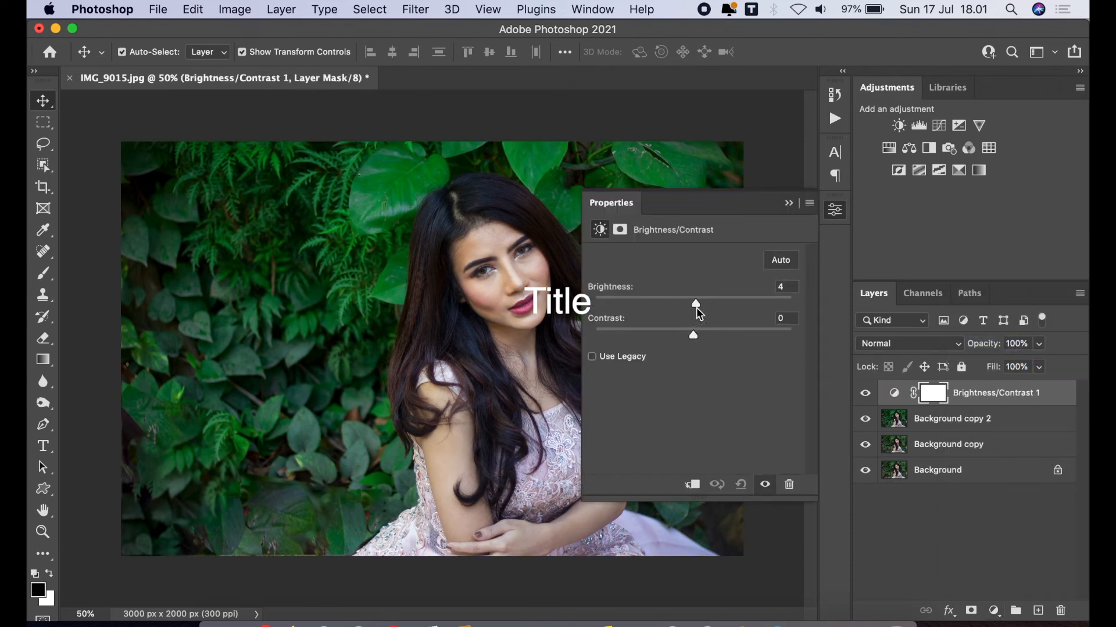
click(788, 203)
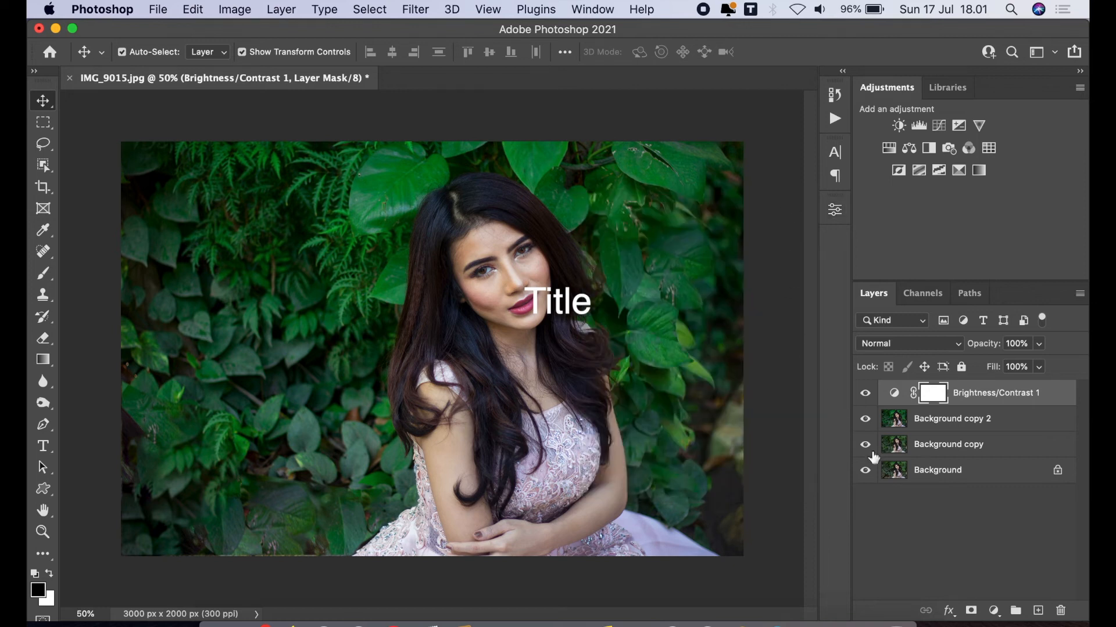
- Add a new layer and fill it with the merged image using Apply Image with Normal blending
click(1038, 612)
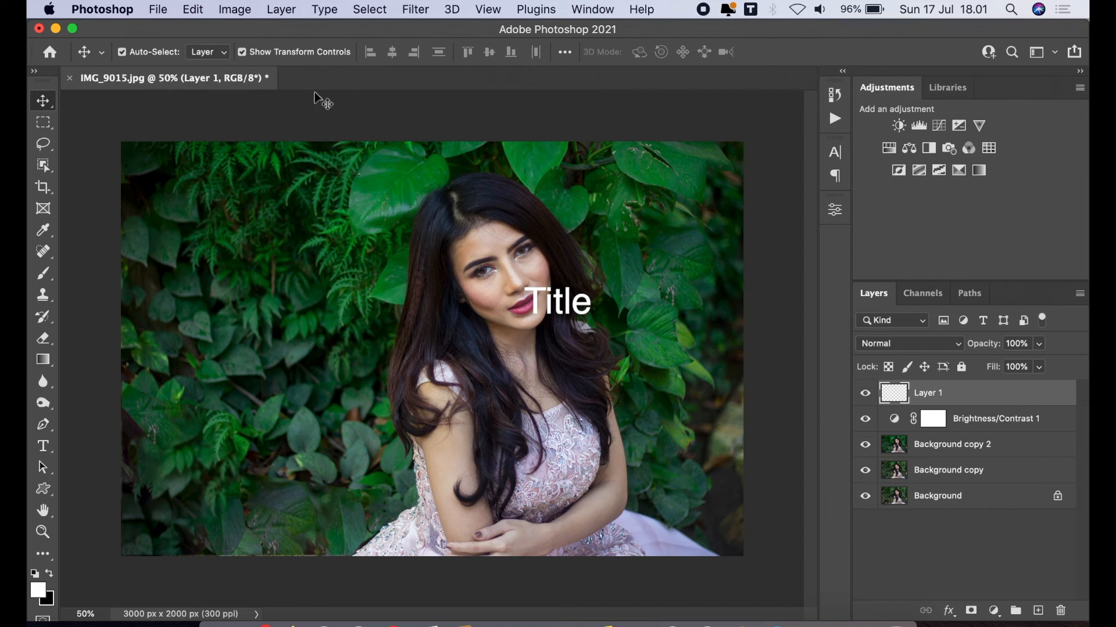
click(238, 10)
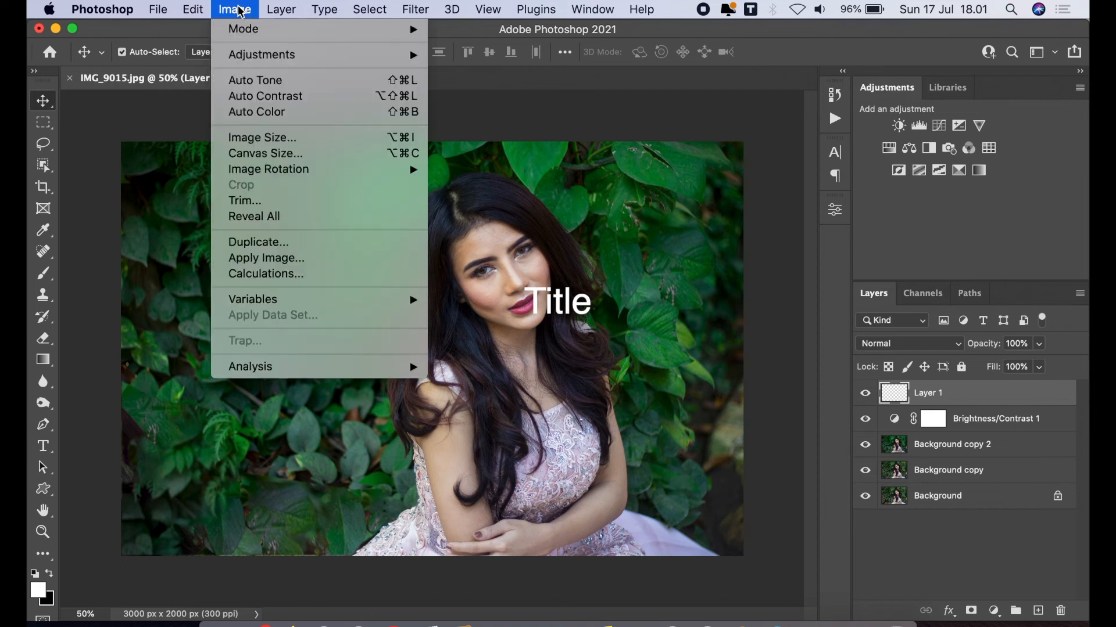
click(339, 256)
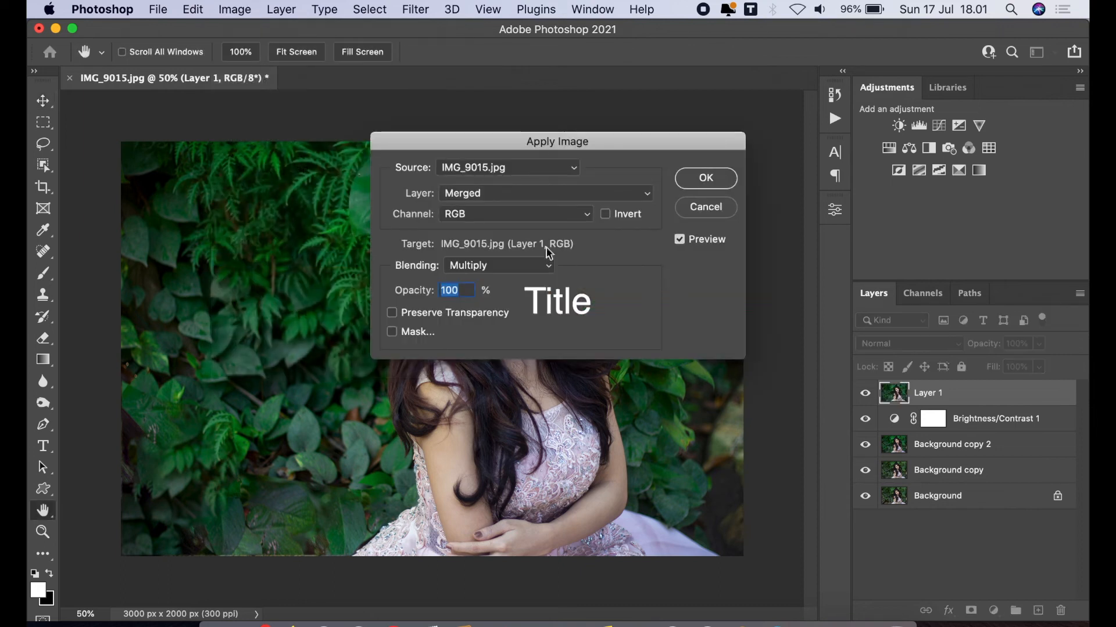
click(504, 262)
click(499, 227)
click(725, 179)
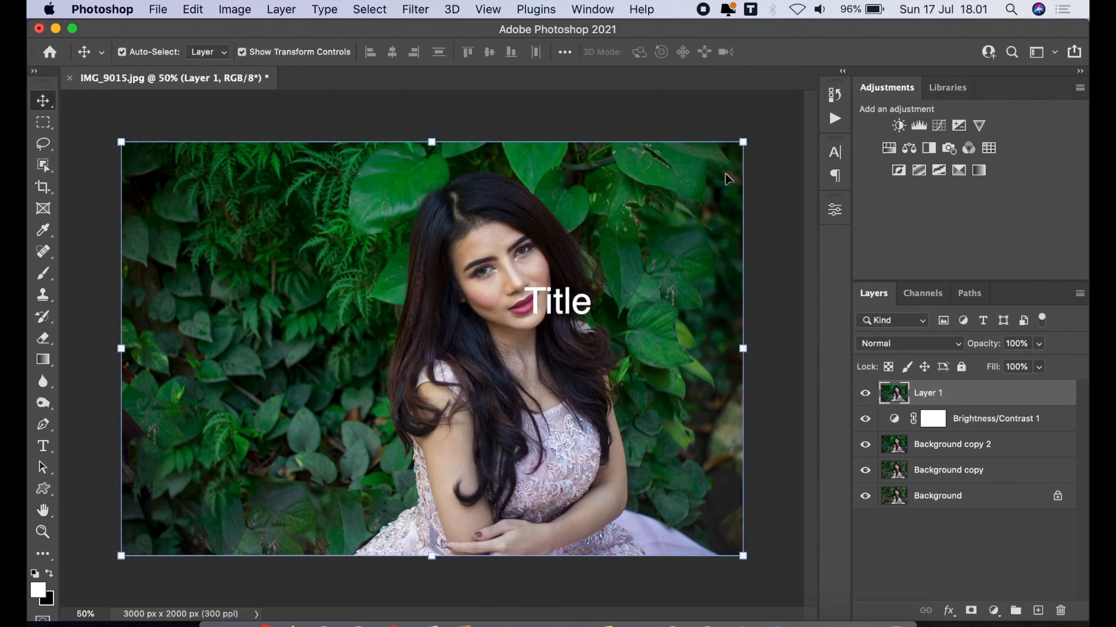
- Darken the foliage around the woman with the Burn tool on Midtones at 50% exposure, and compare with the layer hidden
click(50, 385)
click(43, 407)
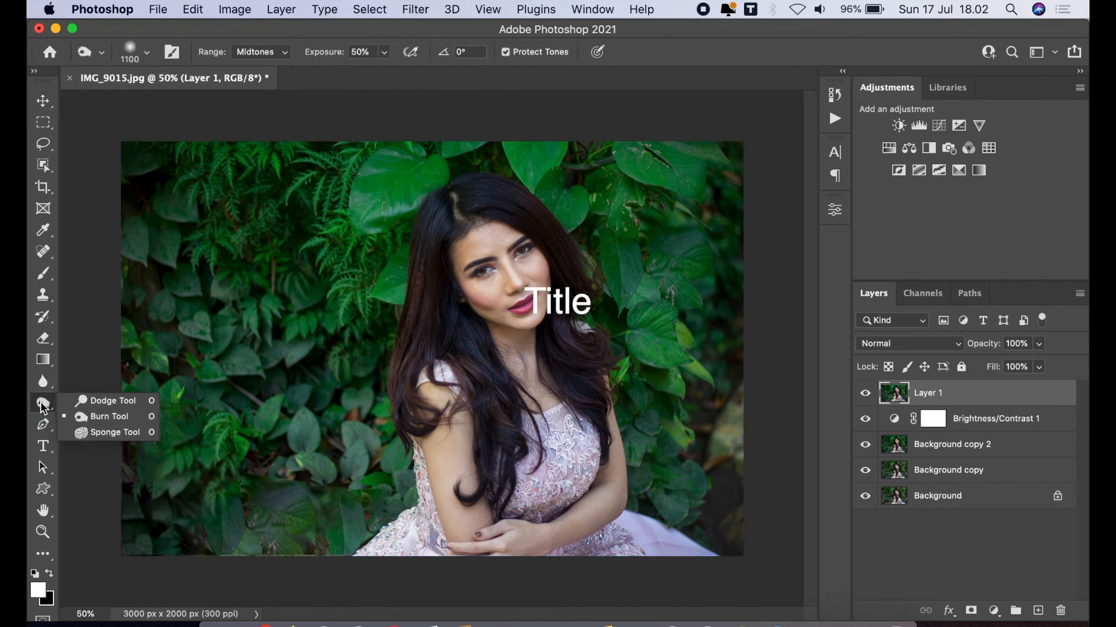
click(91, 417)
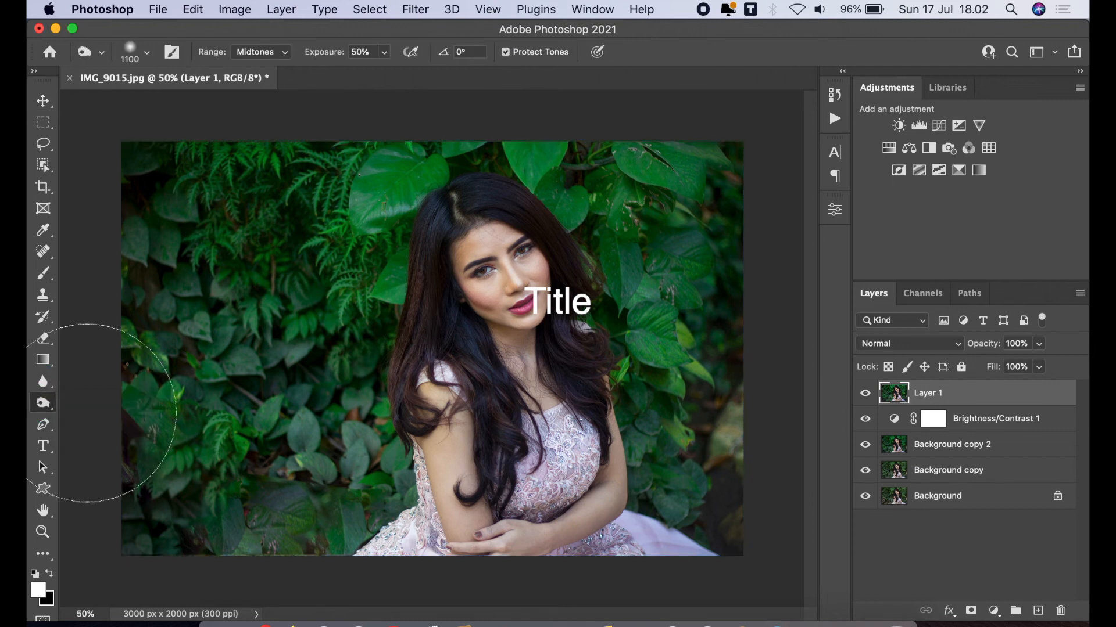
mouse_move(348, 150)
mouse_down()
mouse_move(372, 159)
mouse_move(277, 267)
mouse_move(257, 327)
mouse_move(265, 425)
mouse_move(299, 508)
mouse_move(254, 496)
mouse_move(214, 418)
mouse_move(193, 266)
mouse_move(247, 140)
mouse_move(361, 105)
mouse_move(408, 114)
mouse_move(323, 290)
mouse_move(316, 465)
mouse_move(321, 378)
mouse_move(434, 204)
mouse_move(456, 183)
mouse_move(569, 147)
mouse_move(615, 164)
mouse_move(703, 236)
mouse_move(744, 332)
mouse_move(714, 508)
mouse_move(706, 366)
mouse_move(624, 149)
mouse_up()
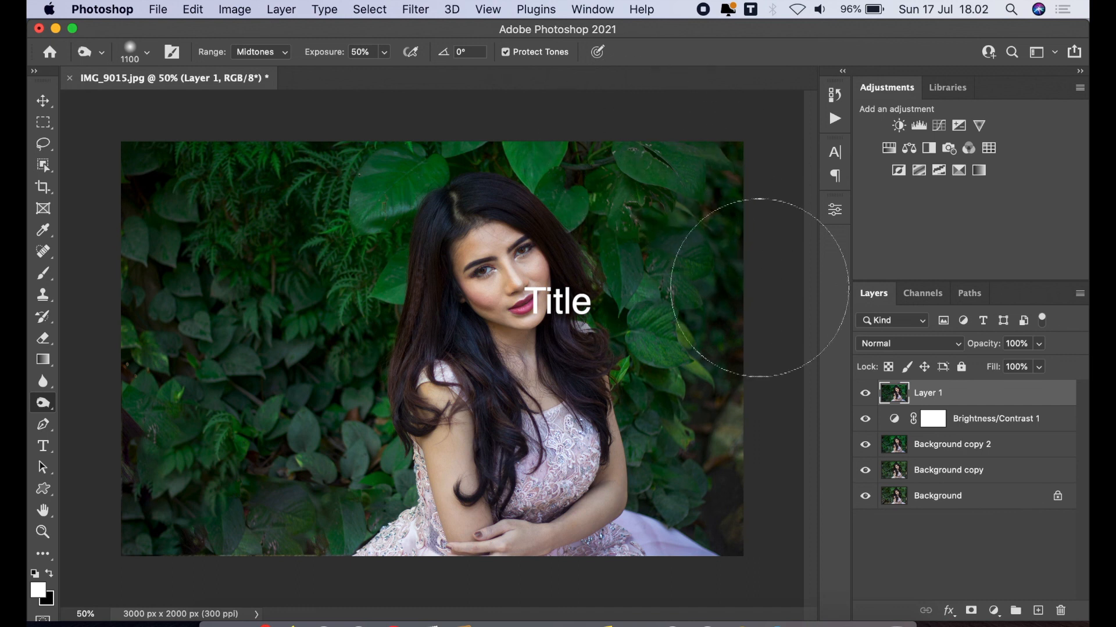
click(863, 394)
click(863, 394)
- Add a new layer and set up the Brush tool with the signature brush at size 300
click(1037, 611)
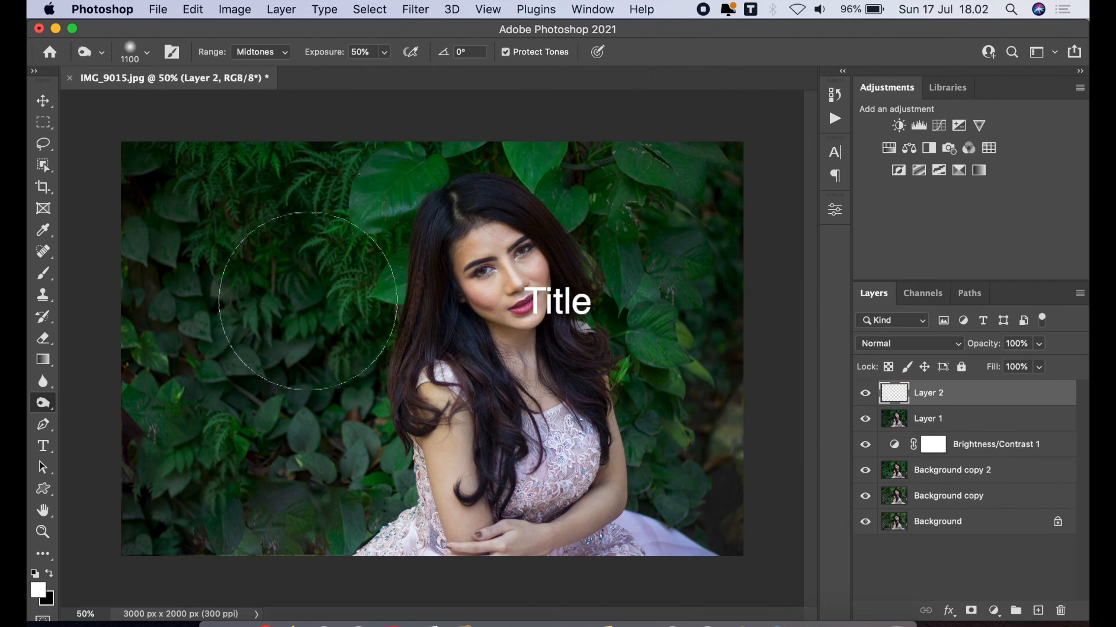
click(43, 276)
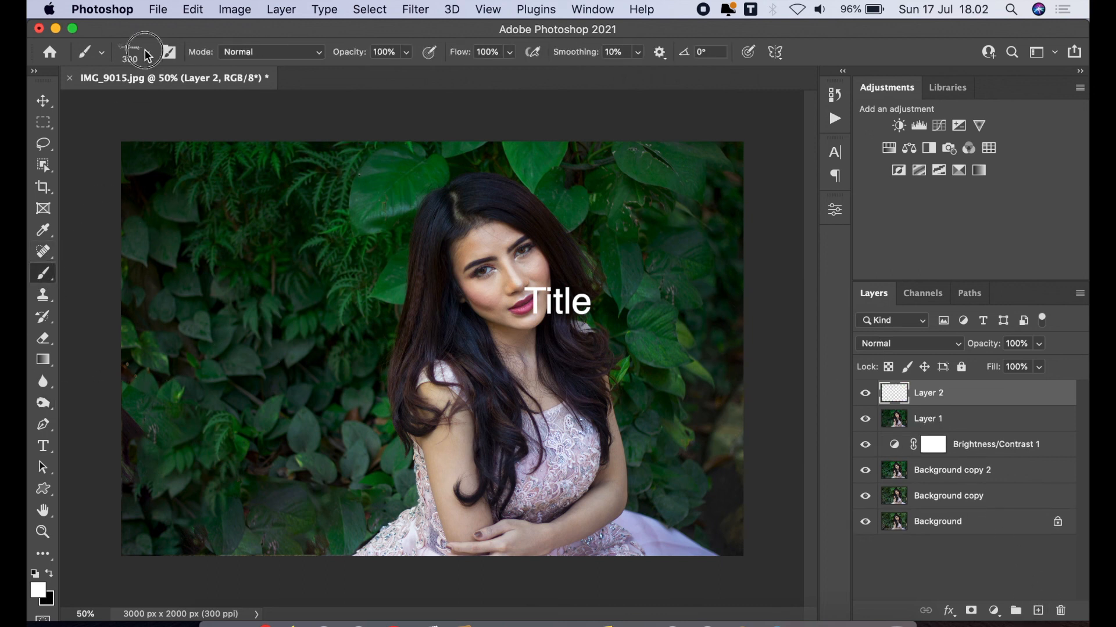
click(147, 53)
click(383, 79)
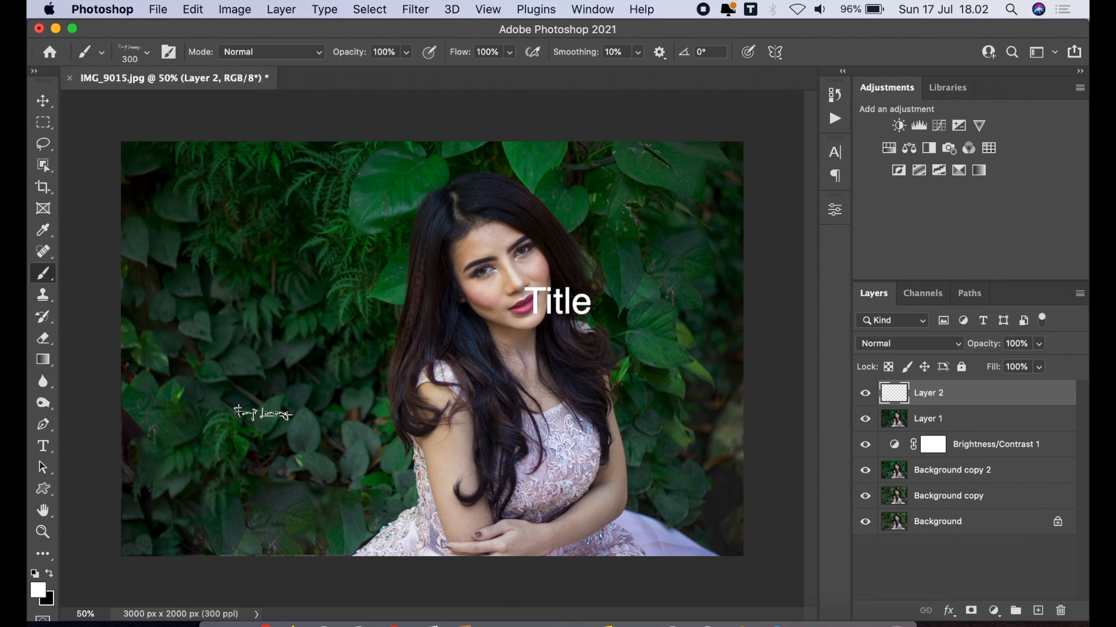